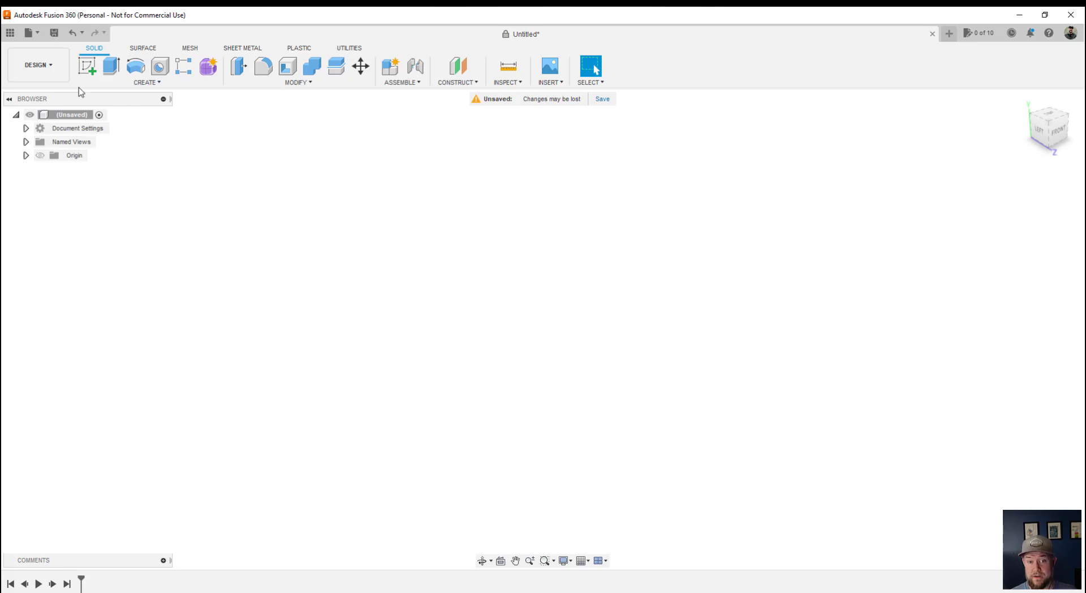
# Save the untitled design under the name 'Example Bracket'
pyautogui.click(58, 36)
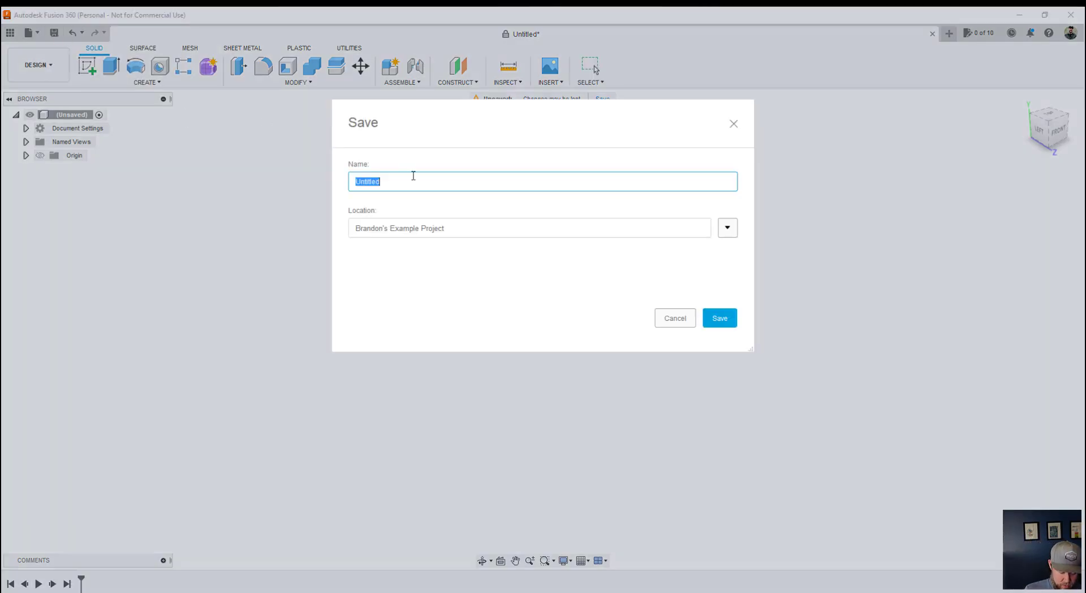
pyautogui.write('Example Bracket')
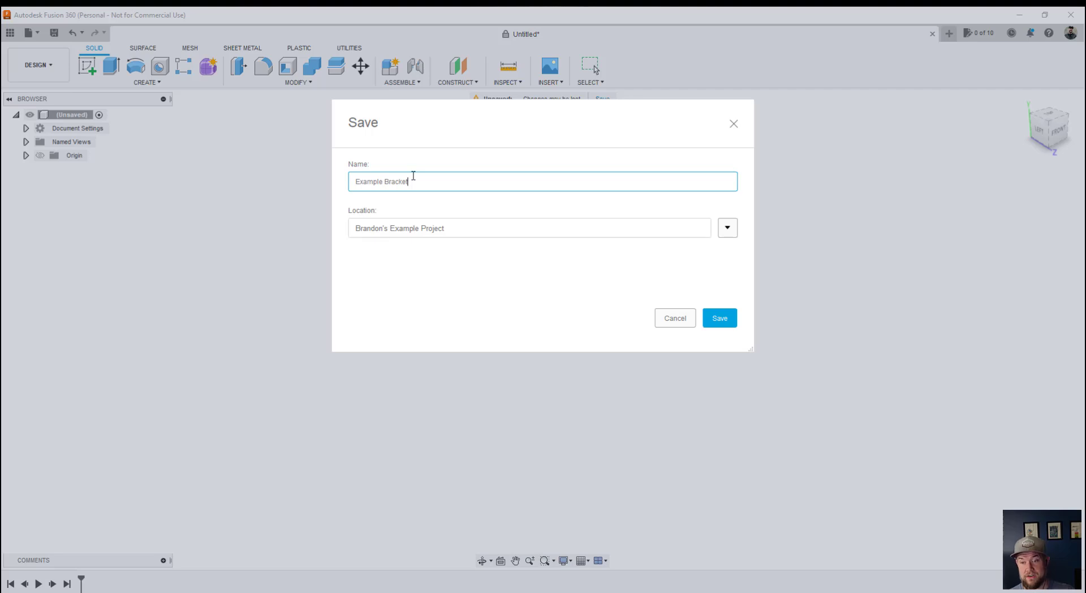
pyautogui.click(720, 318)
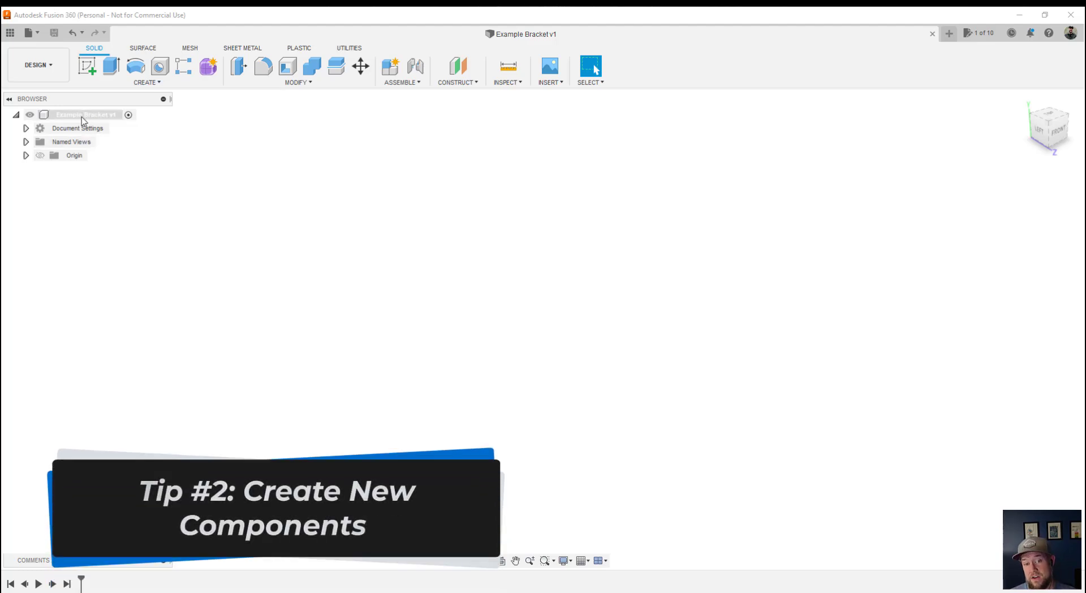
# Create a new component under the root and name it 'L ANGLE'
pyautogui.rightClick(82, 117)
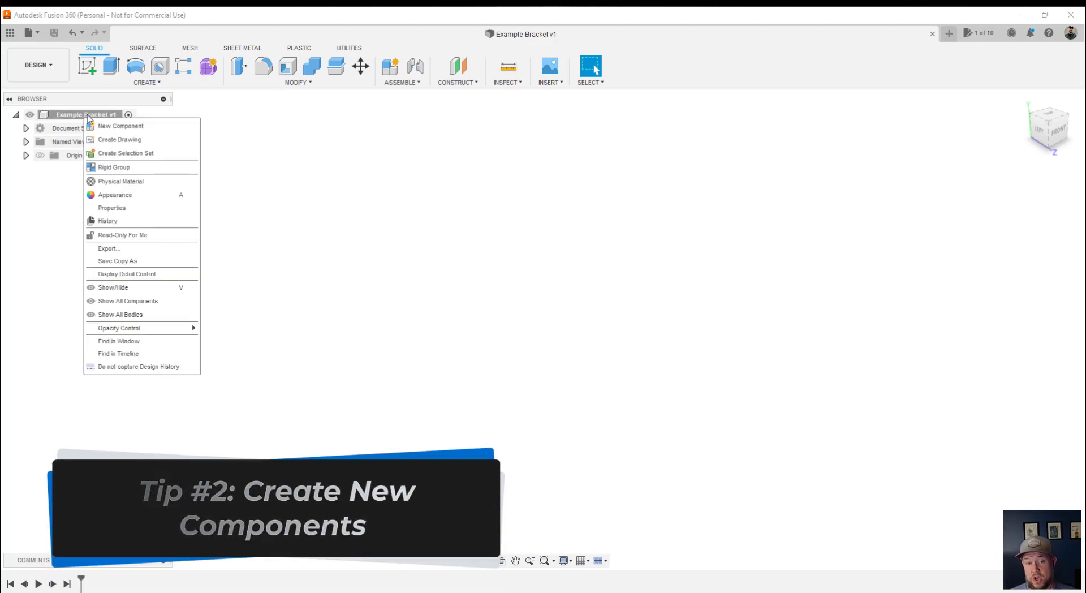
pyautogui.click(124, 126)
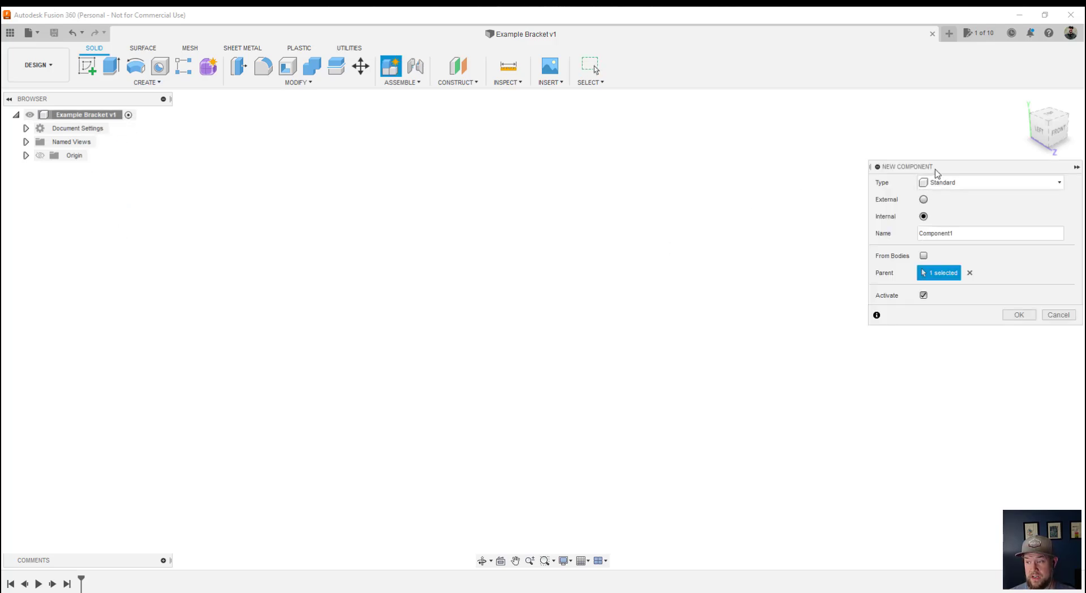
pyautogui.moveTo(922, 167); pyautogui.dragTo(486, 143)
pyautogui.moveTo(553, 207); pyautogui.dragTo(411, 201)
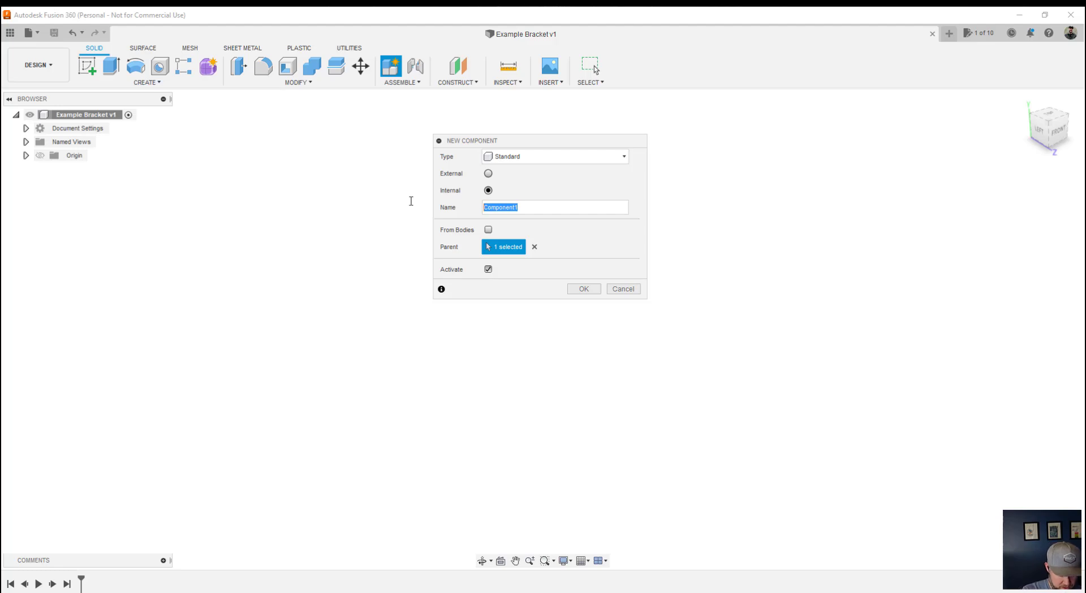
pyautogui.press('BackSpace')
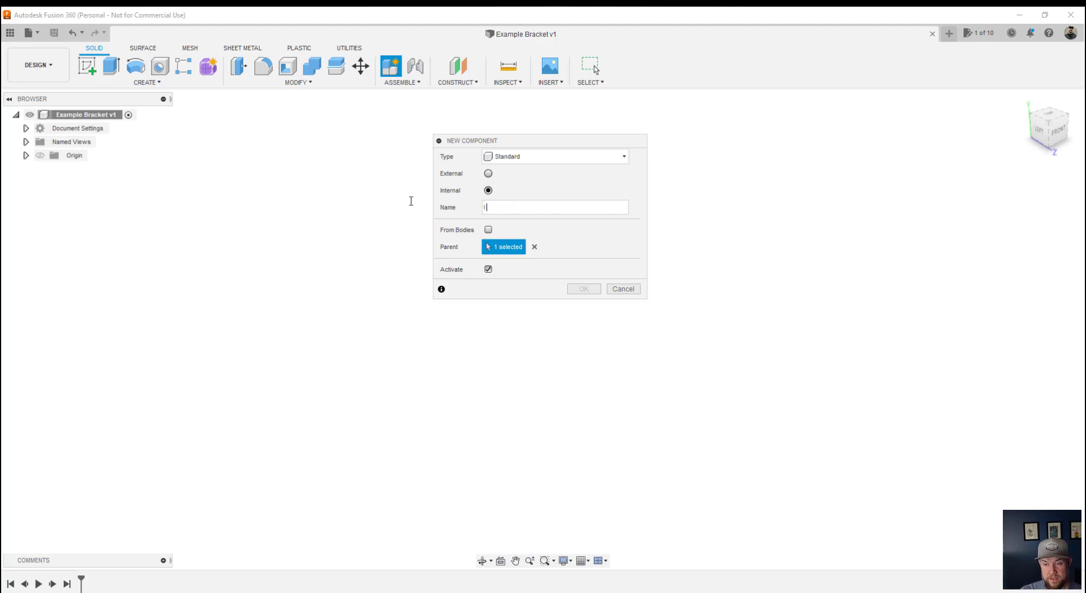
pyautogui.write('L')
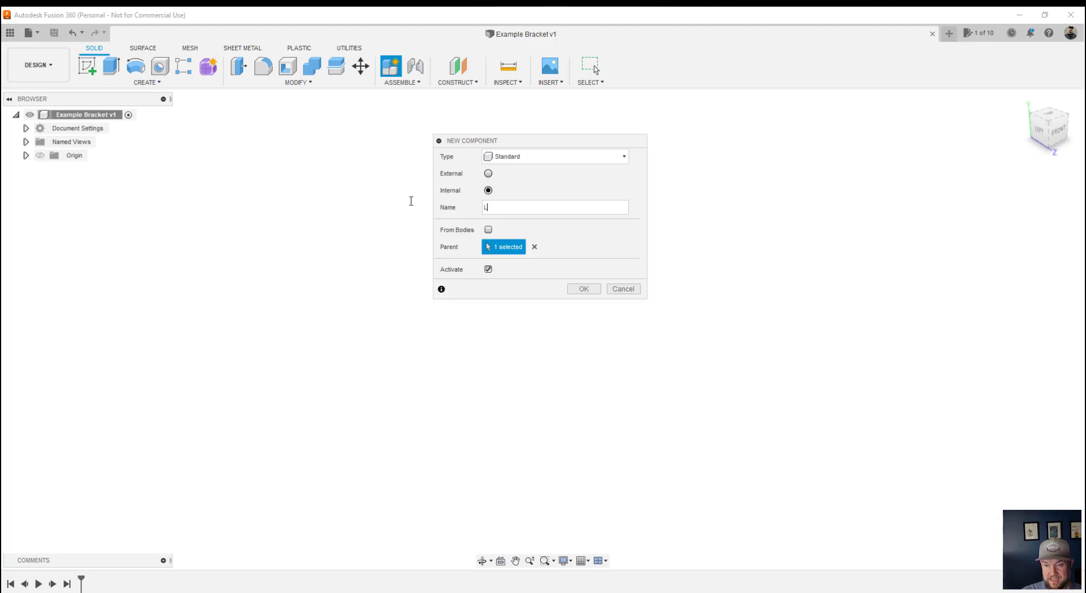
pyautogui.write(' ANG')
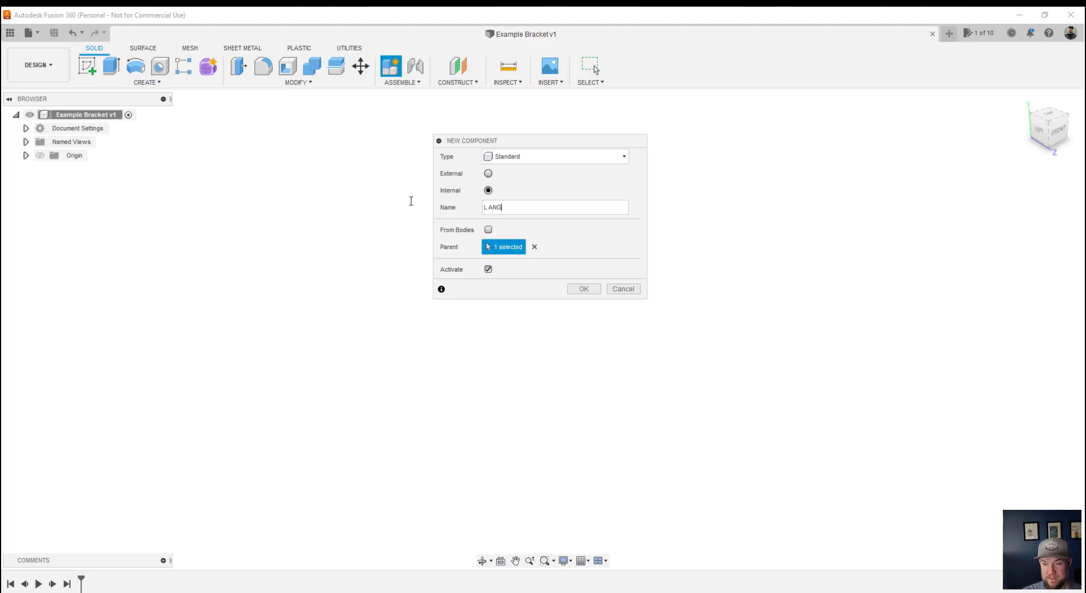
pyautogui.write('LE')
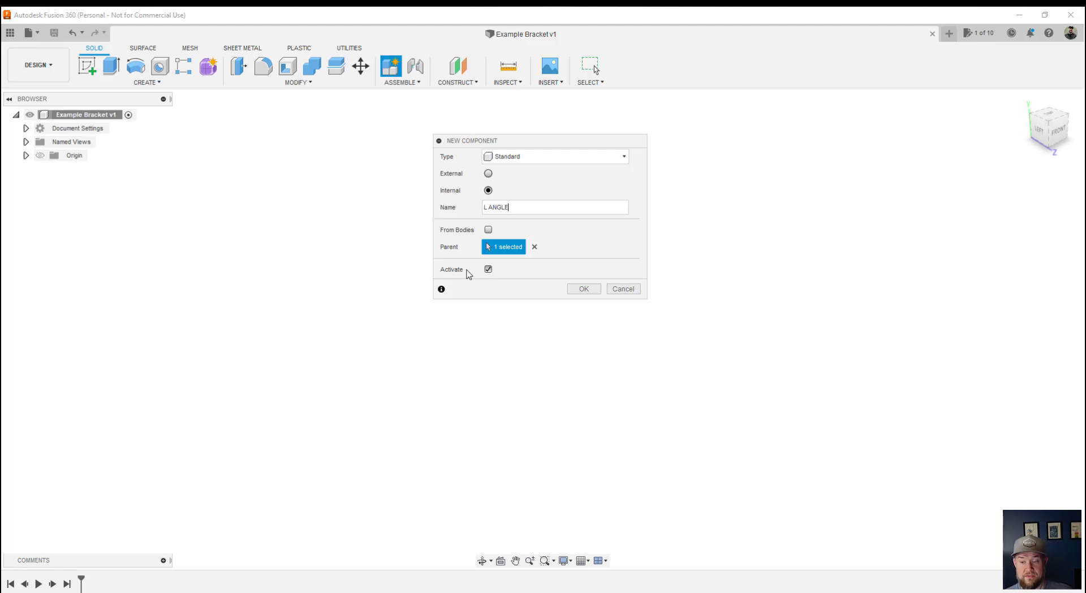
pyautogui.click(583, 289)
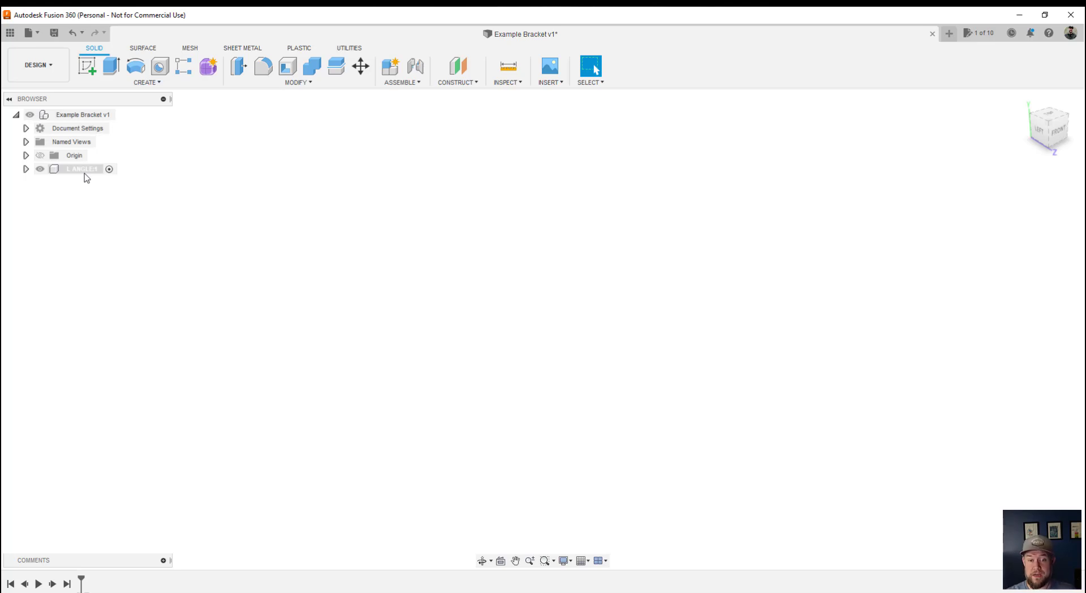
pyautogui.press('Return')
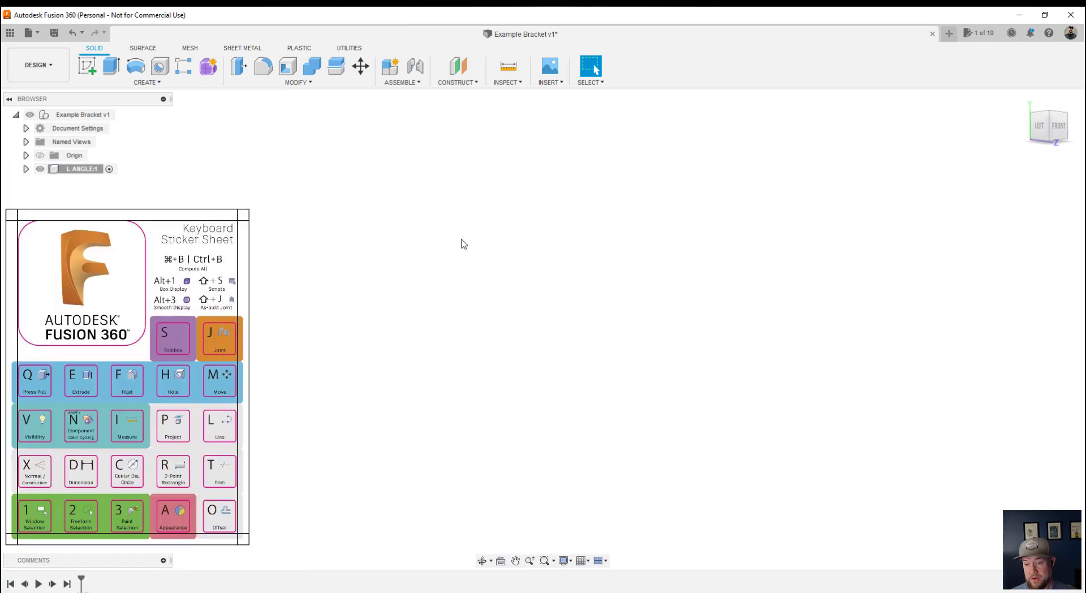
# Show the Sketch commands in the canvas marking menu, dismiss them, and show them again
pyautogui.rightClick(463, 243)
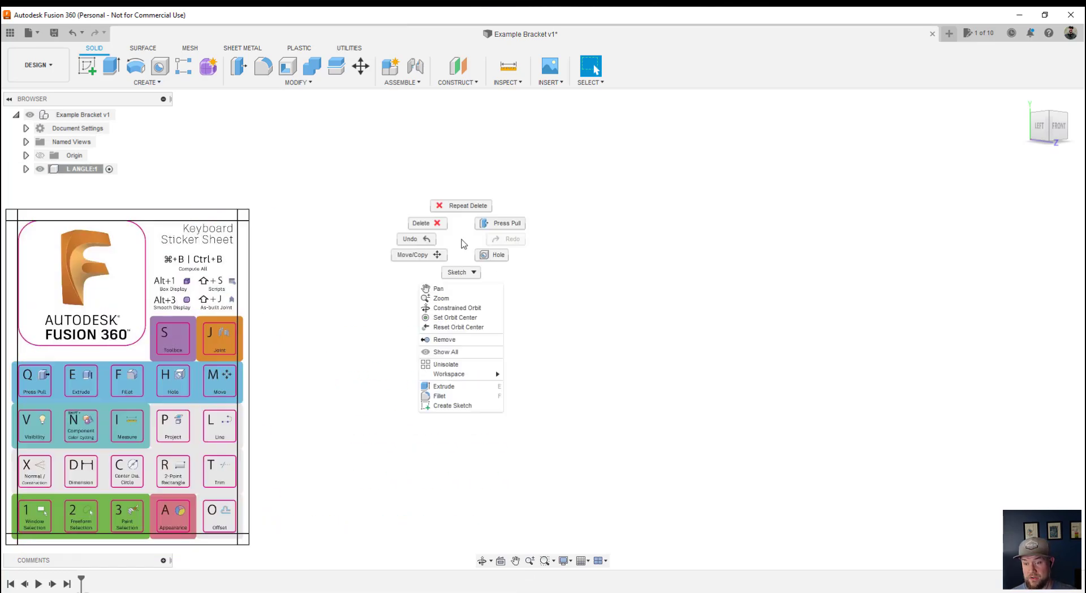
pyautogui.click(474, 273)
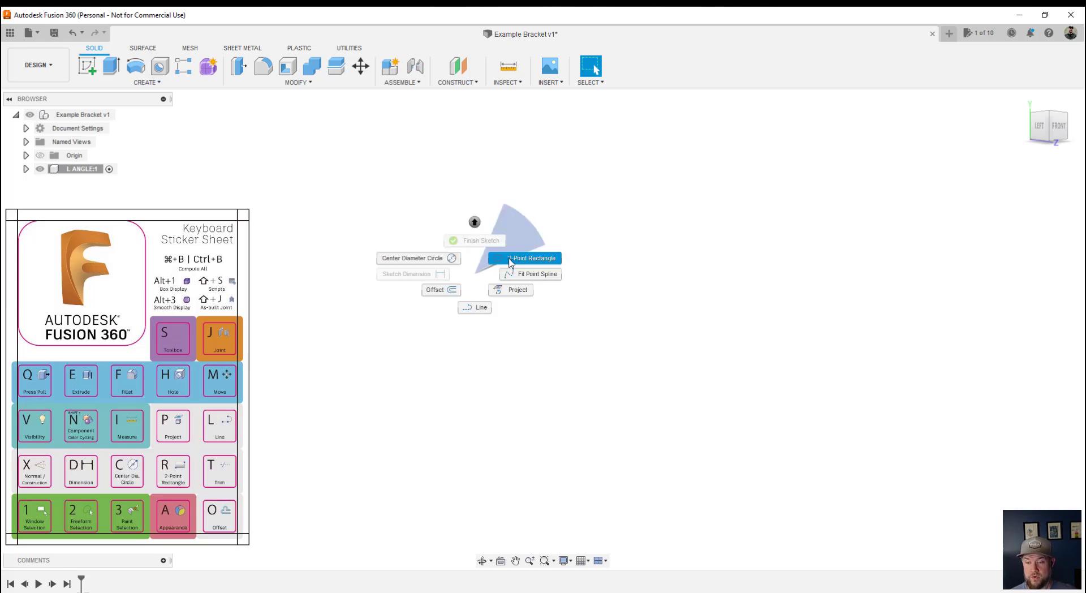
pyautogui.press('Escape')
pyautogui.rightClick(480, 287)
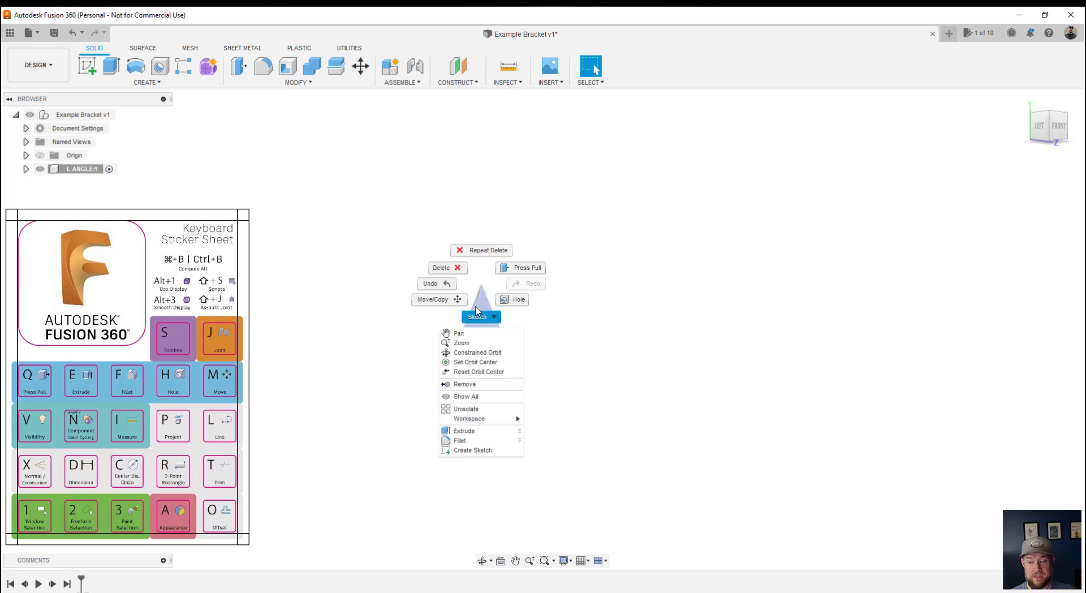
pyautogui.click(485, 319)
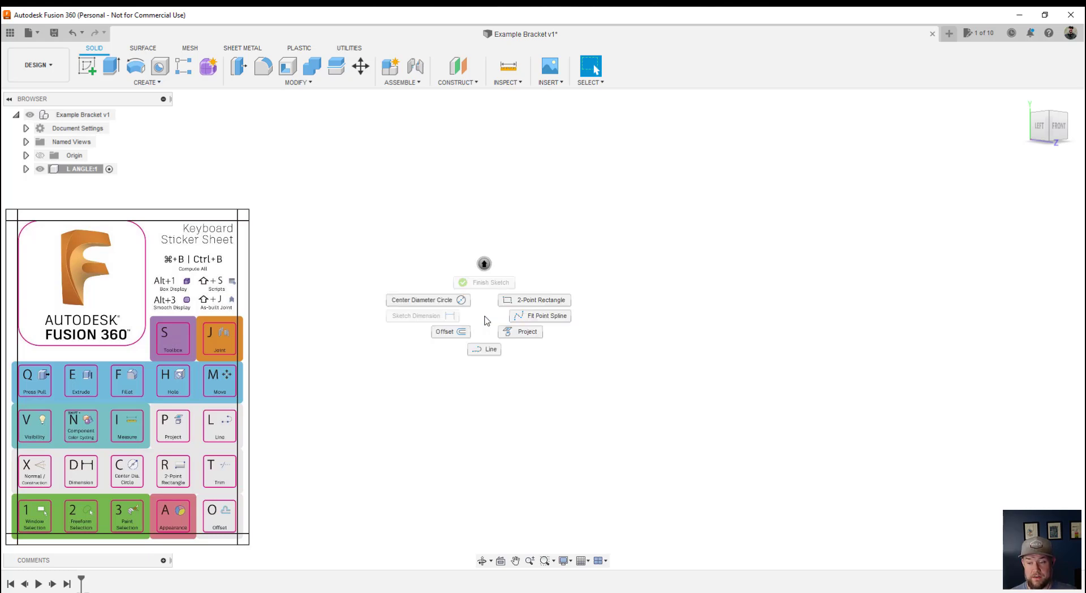
# Start a 2-Point Rectangle on the chosen plane, then cancel the rectangle
pyautogui.click(532, 301)
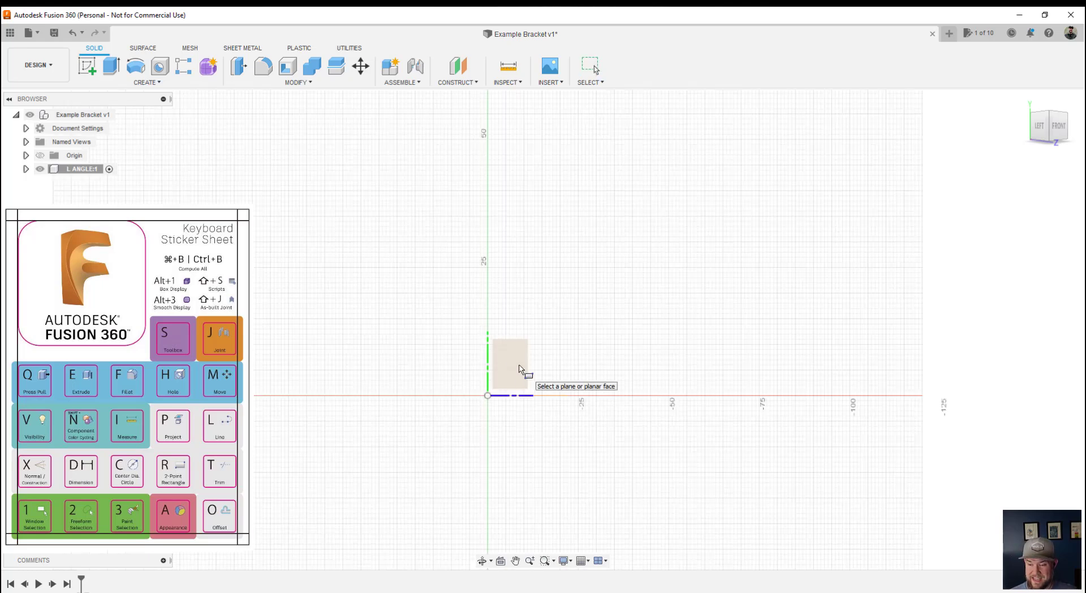
pyautogui.click(506, 371)
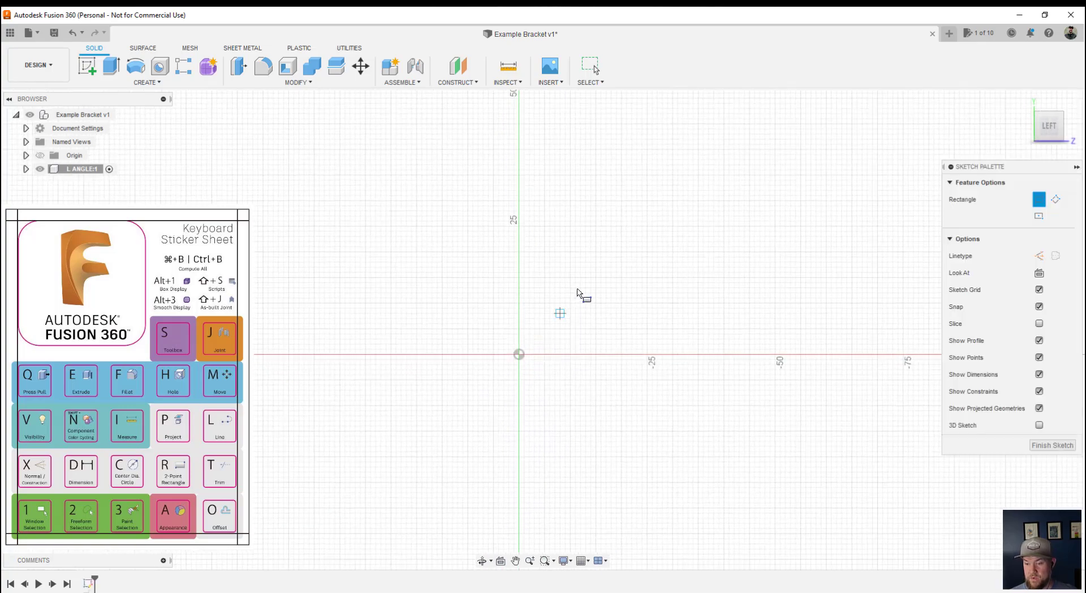
pyautogui.press('Escape')
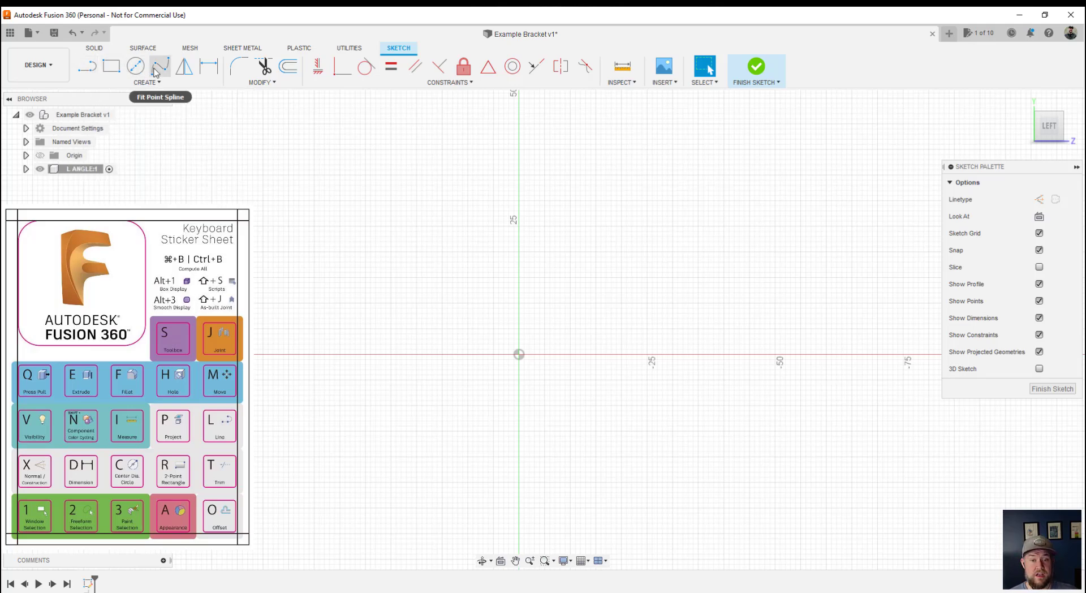
# Draw a closed L outline from the origin with 32 mm legs using lines
pyautogui.click(86, 67)
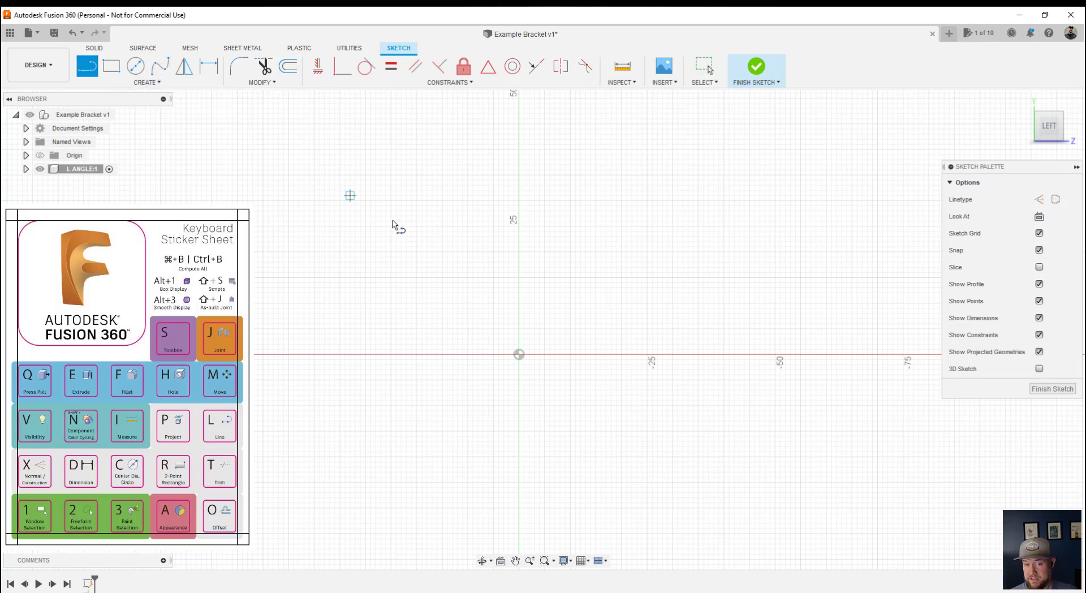
pyautogui.click(683, 355)
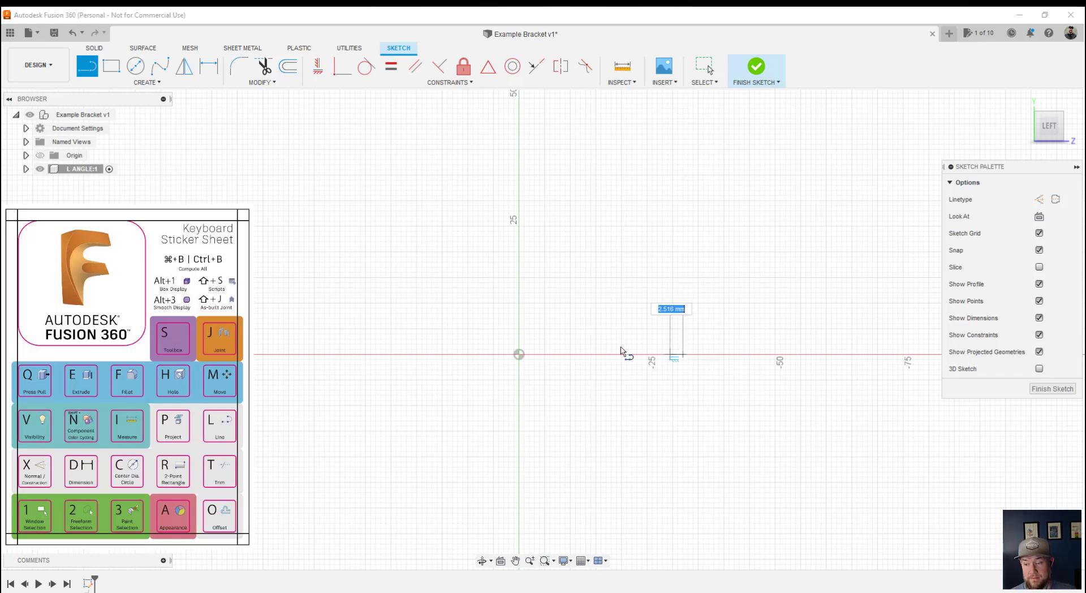
pyautogui.click(519, 355)
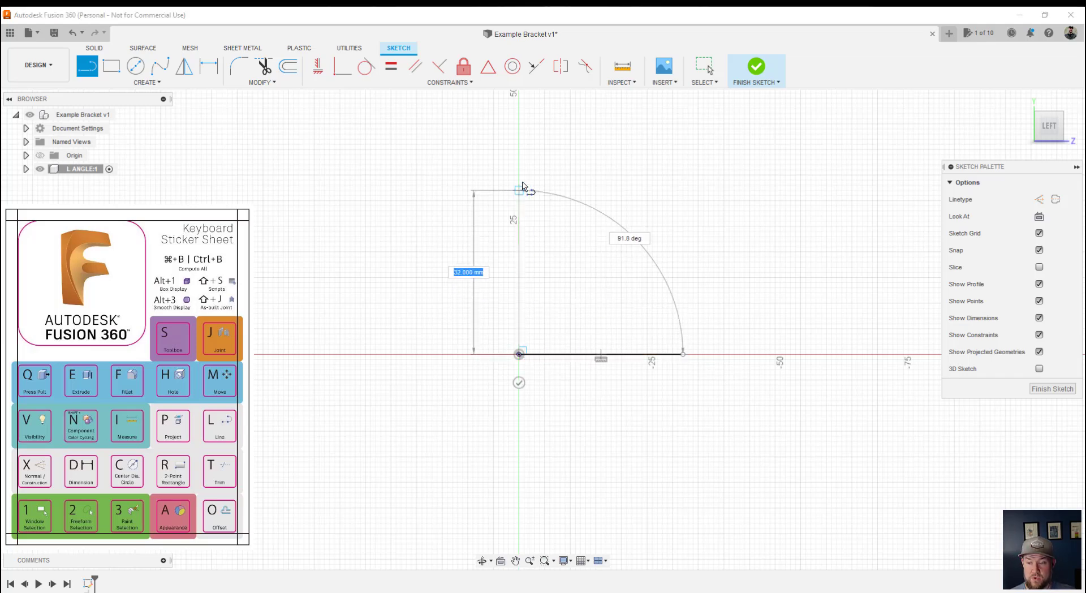
pyautogui.click(550, 186)
pyautogui.click(550, 324)
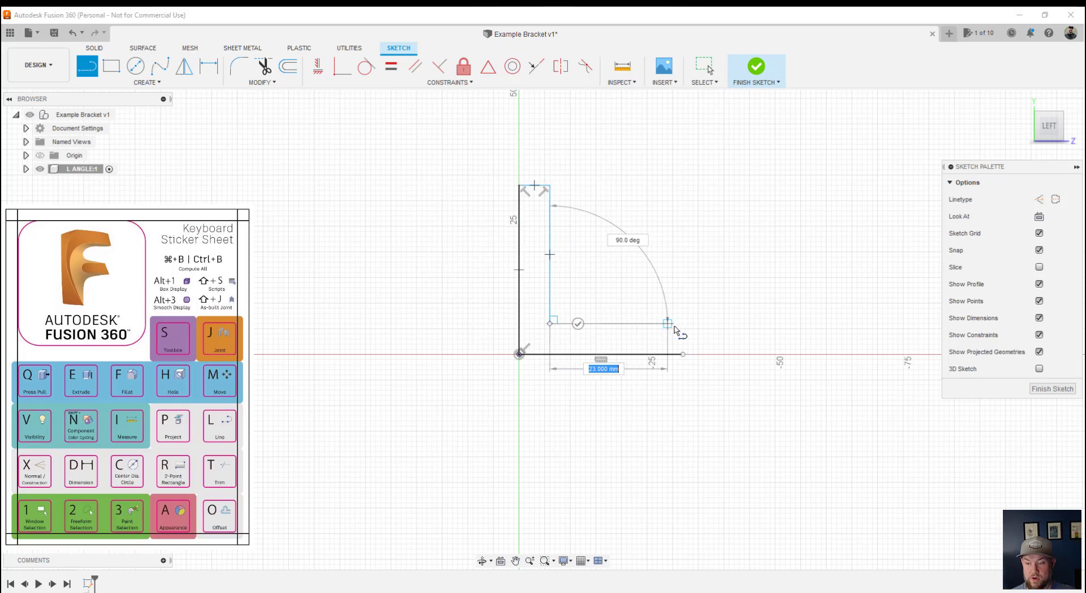
pyautogui.click(683, 324)
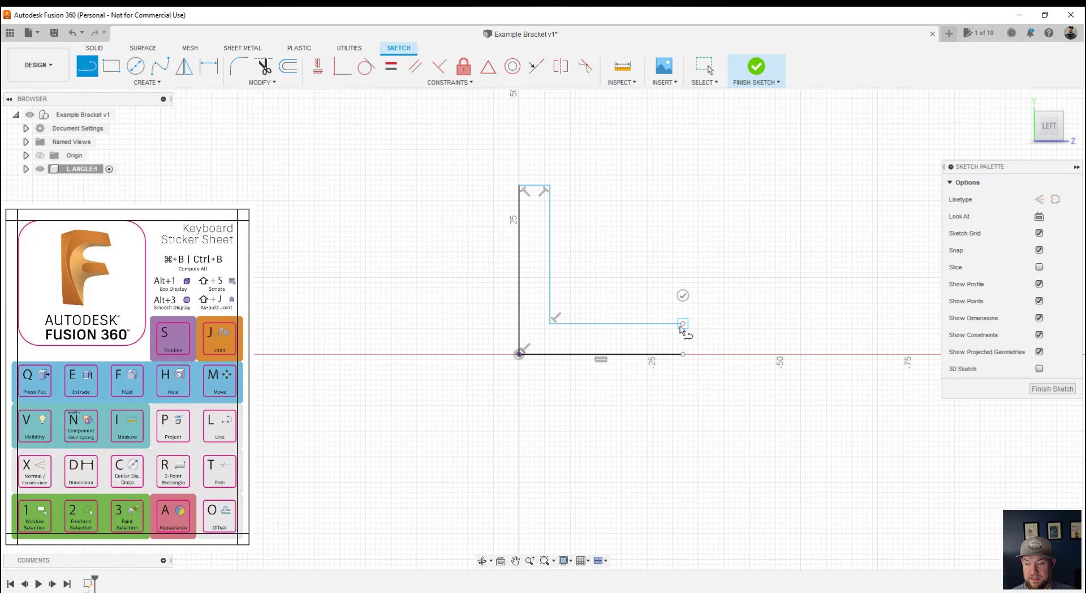
pyautogui.click(683, 354)
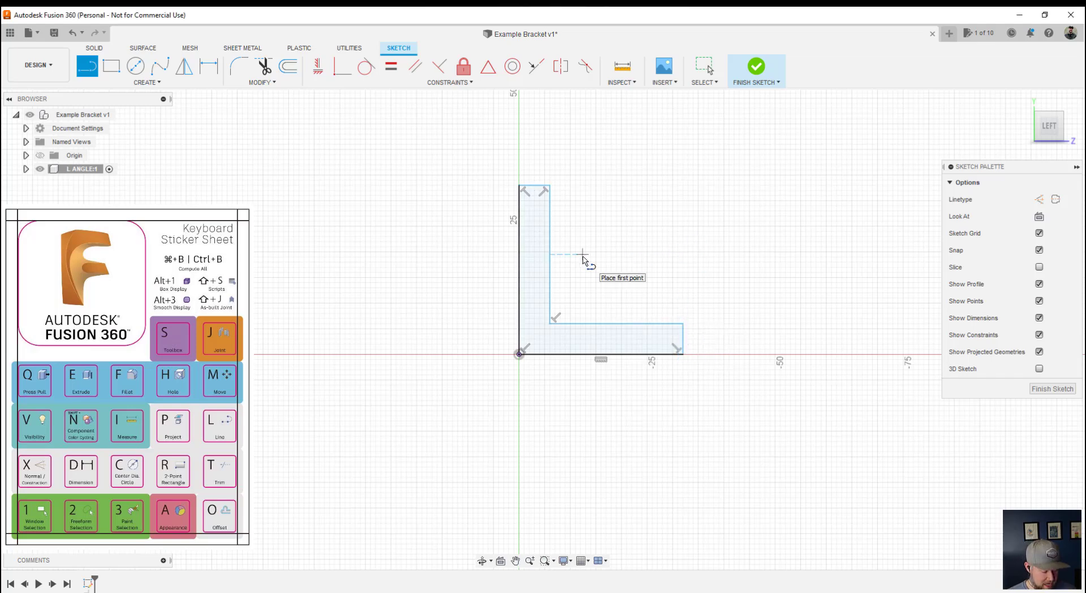
pyautogui.press('Escape')
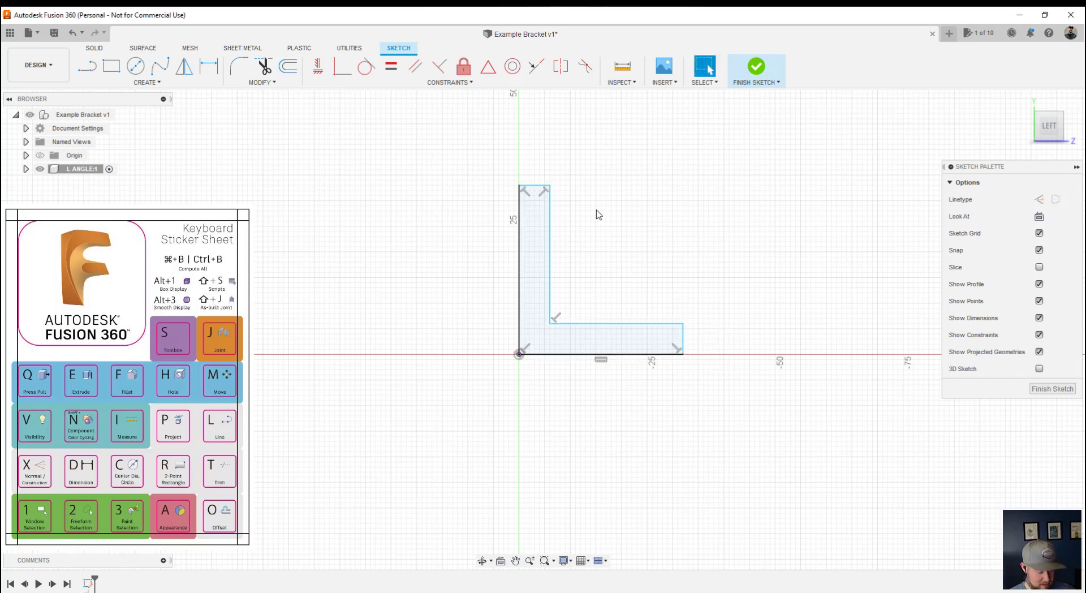
# Dimension the upright width and the base thickness to 10 mm each
pyautogui.press('d')
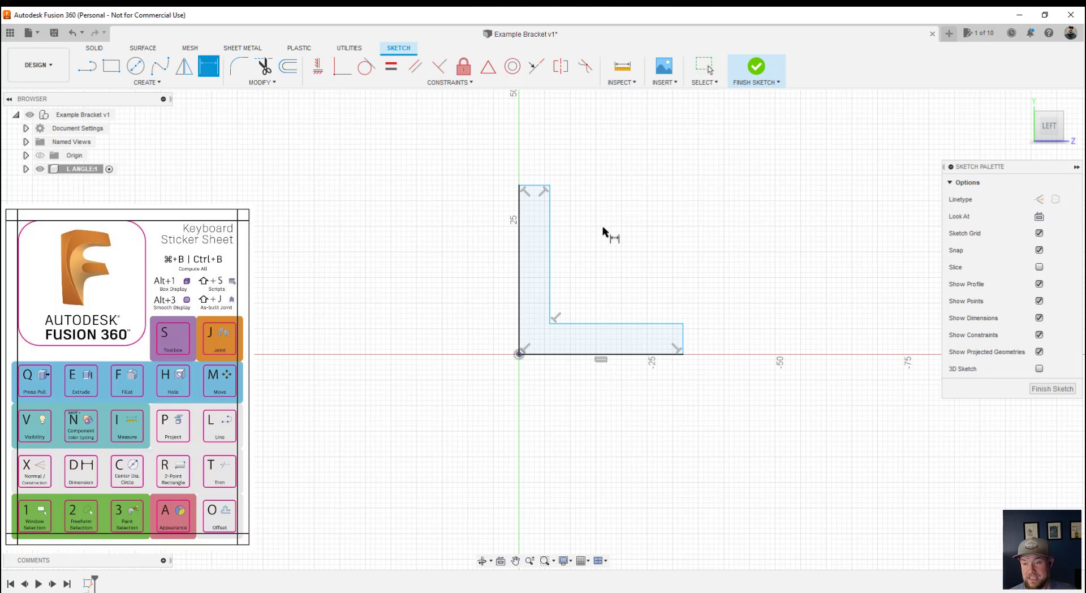
pyautogui.click(536, 185)
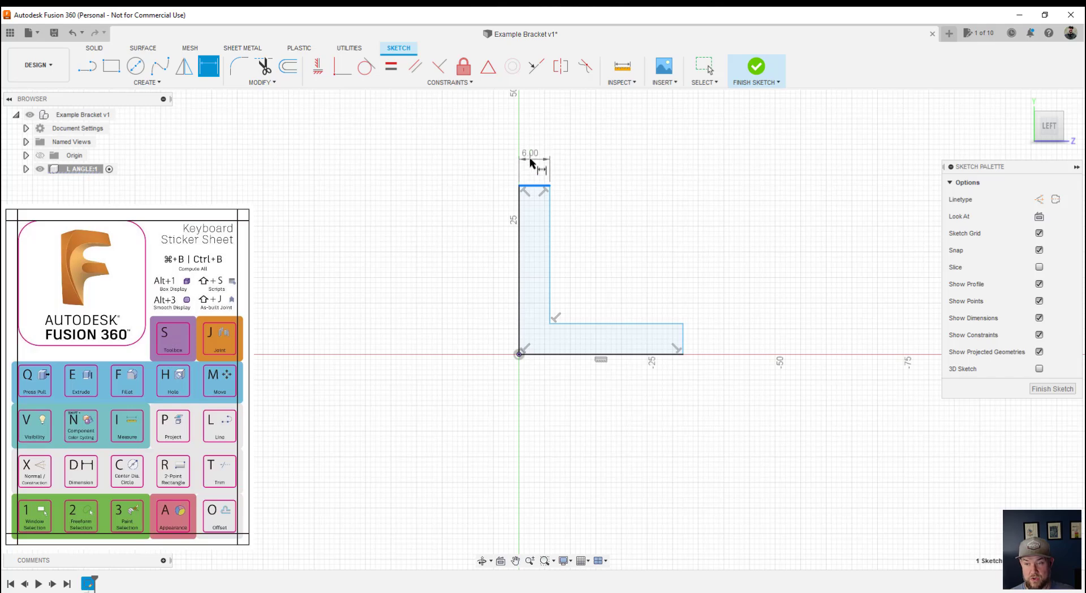
pyautogui.click(532, 163)
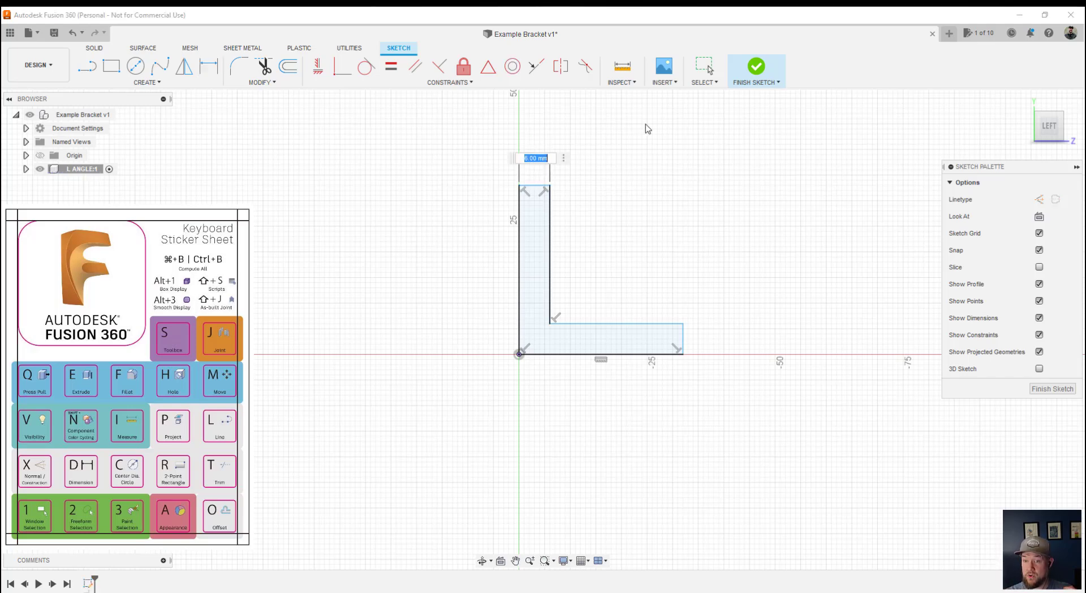
pyautogui.write('10')
pyautogui.press('Return')
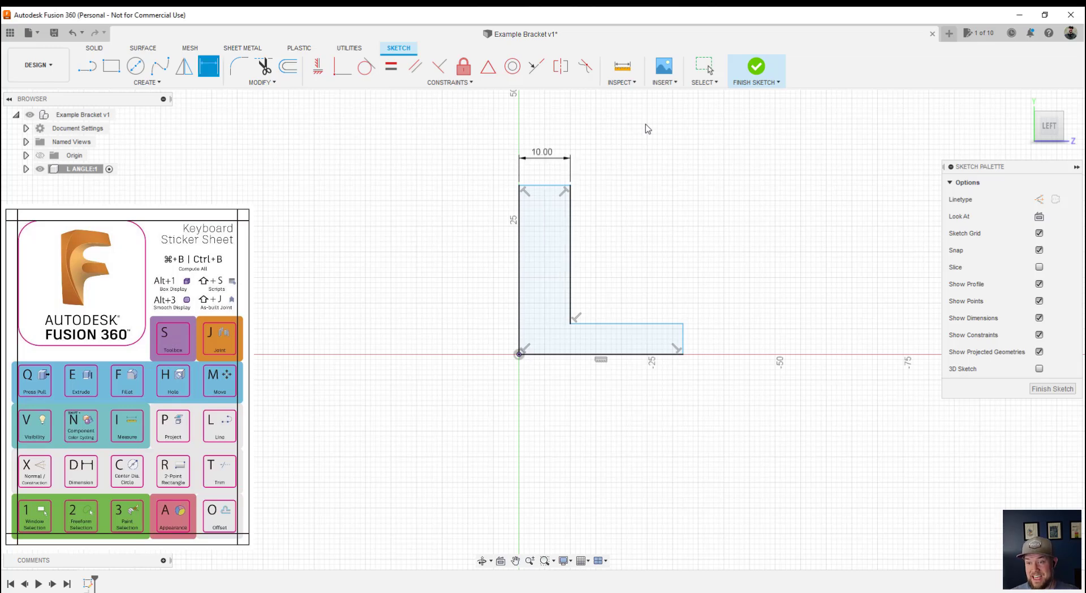
pyautogui.click(683, 339)
pyautogui.click(702, 338)
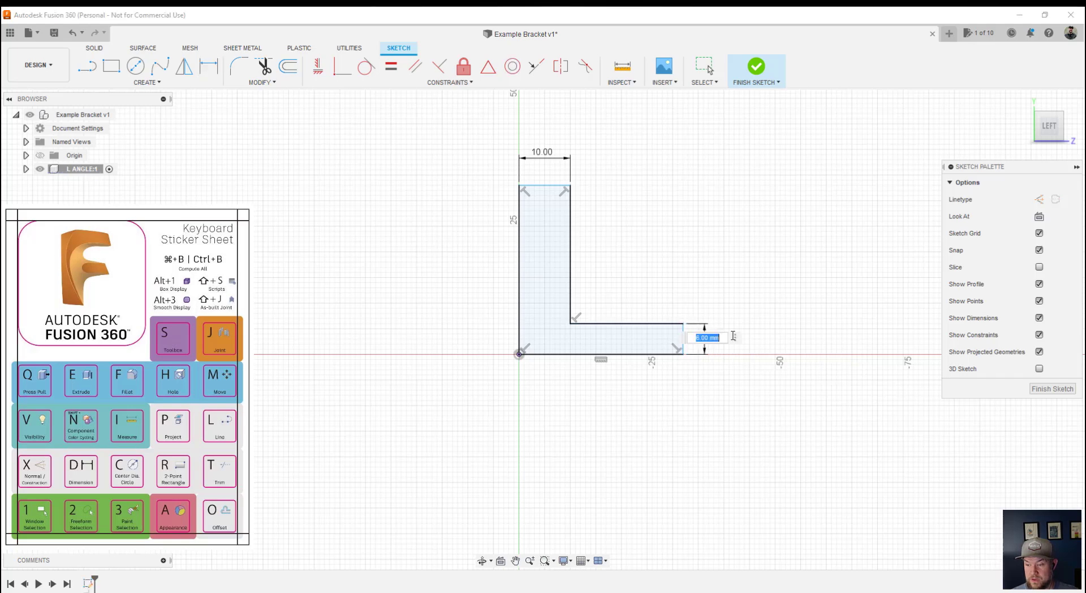
pyautogui.write('10')
pyautogui.press('Return')
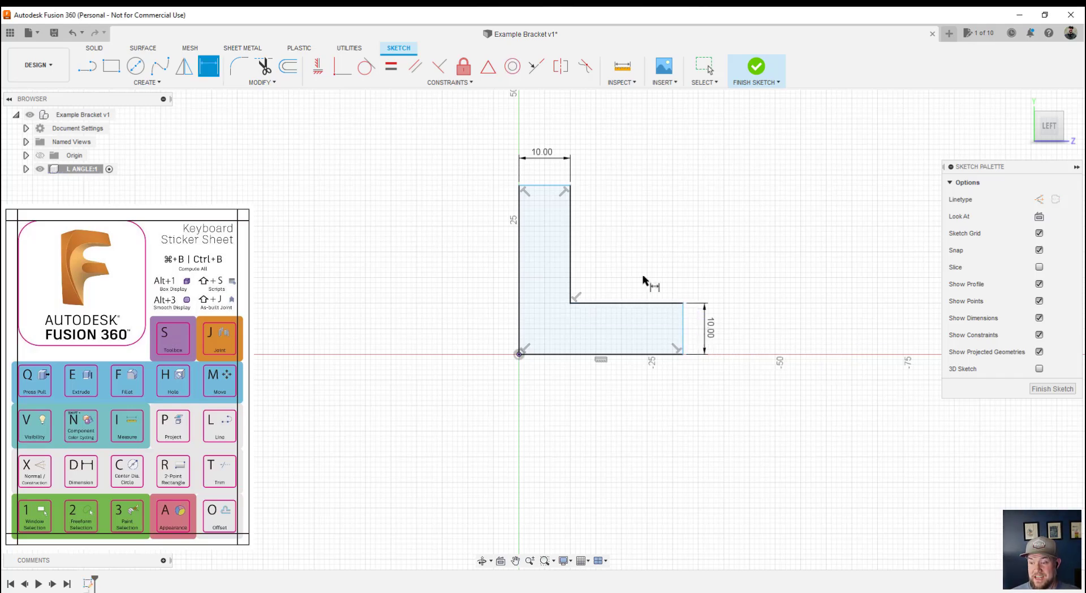
# Set the base length to 40 mm and the upright height to 60 mm, then finish the sketch
pyautogui.click(637, 305)
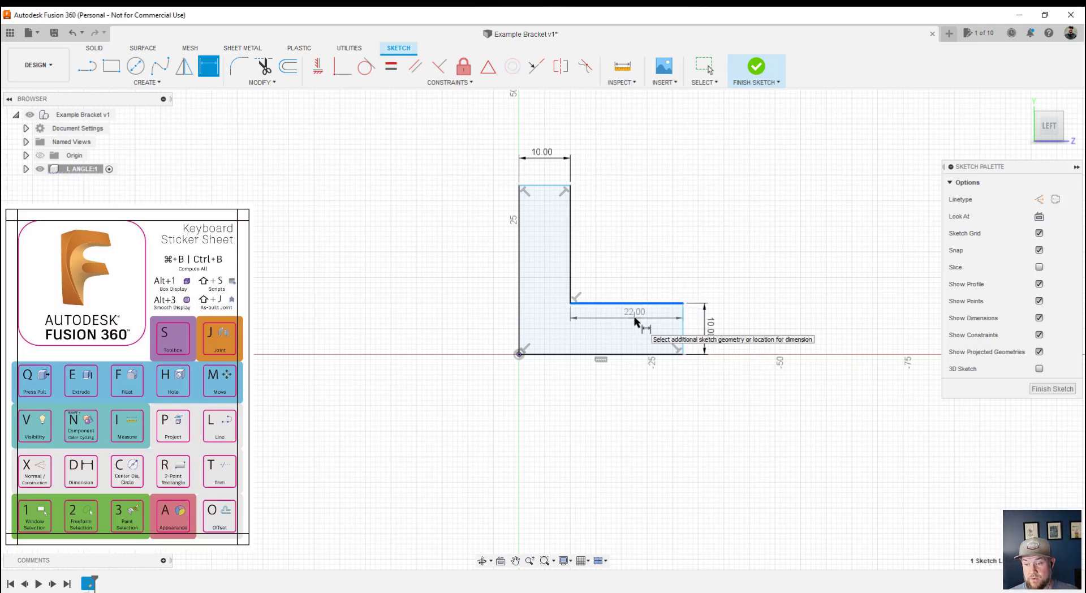
pyautogui.click(636, 319)
pyautogui.press('BackSpace')
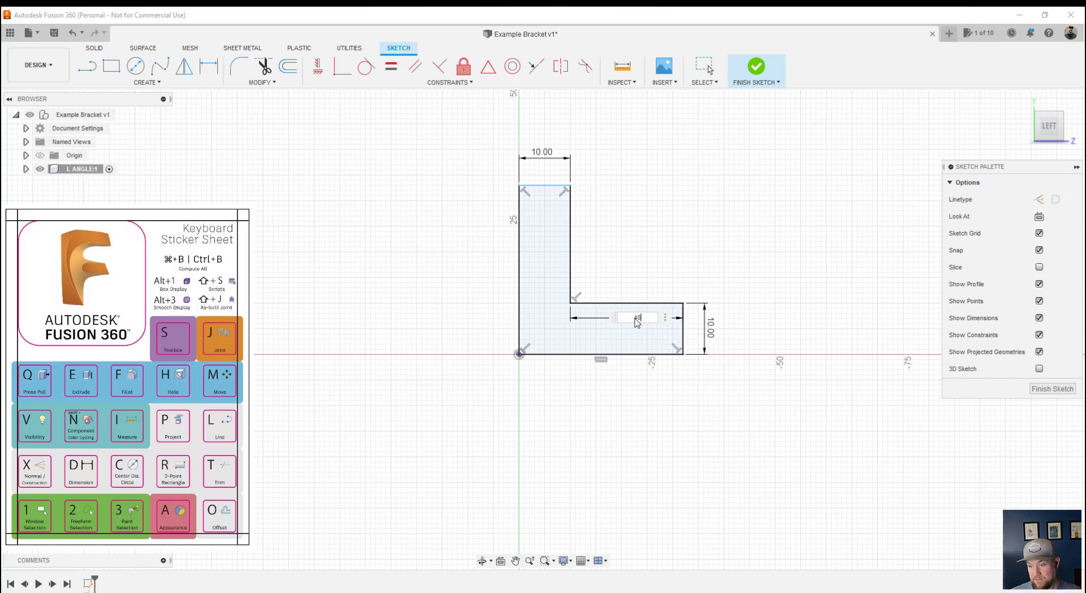
pyautogui.write('40')
pyautogui.press('Return')
pyautogui.click(569, 249)
pyautogui.click(555, 248)
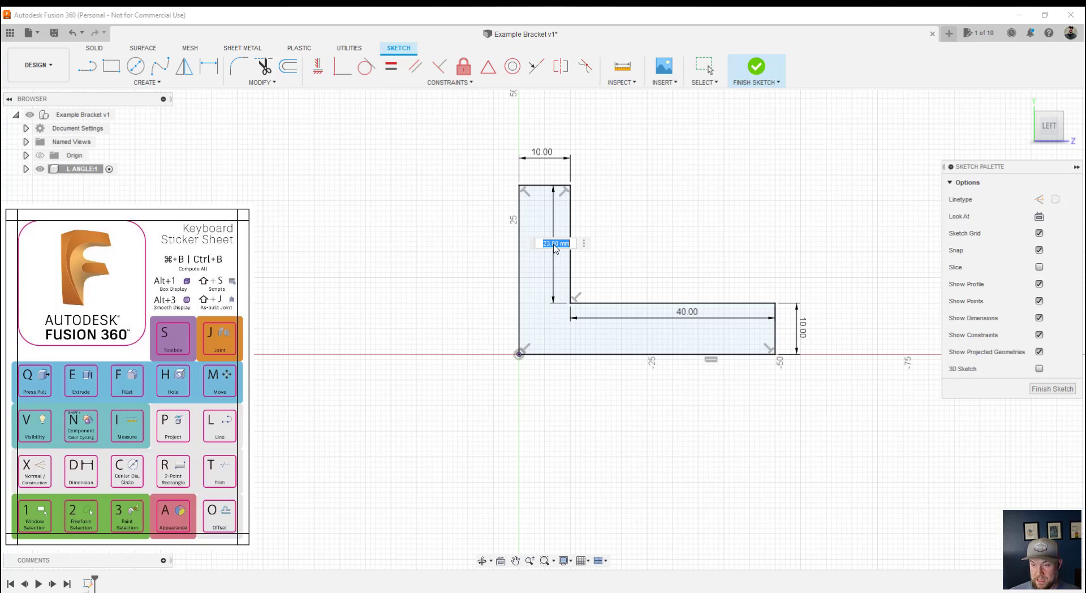
pyautogui.write('60')
pyautogui.press('Return')
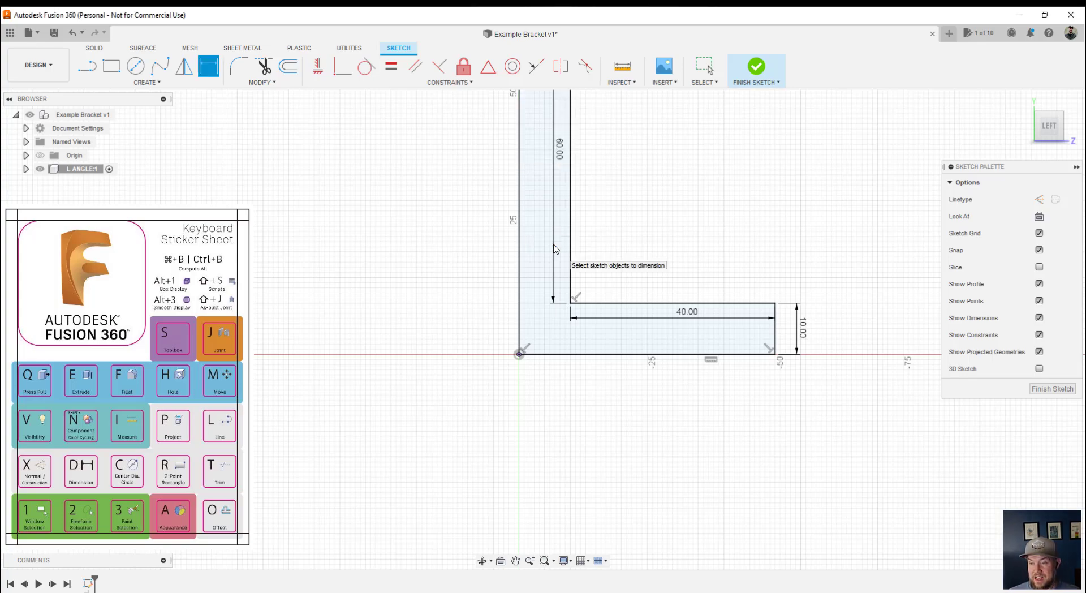
pyautogui.scroll(1, 627, 226)
pyautogui.scroll(-5, 652, 220)
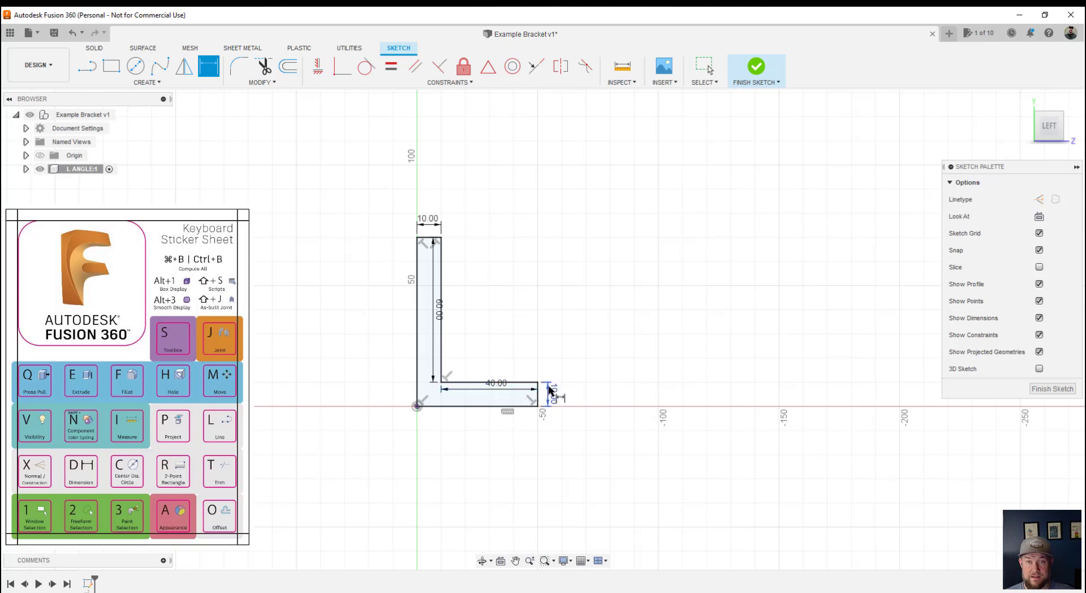
pyautogui.click(757, 68)
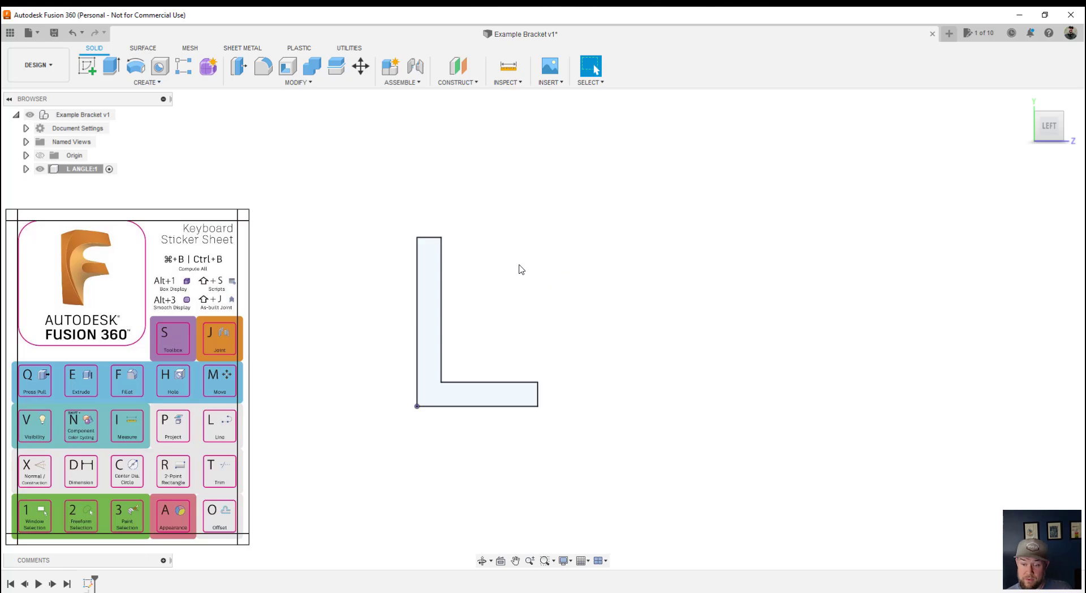
# Extrude the L profile 100 mm into a solid bracket body
pyautogui.scroll(2, 512, 300)
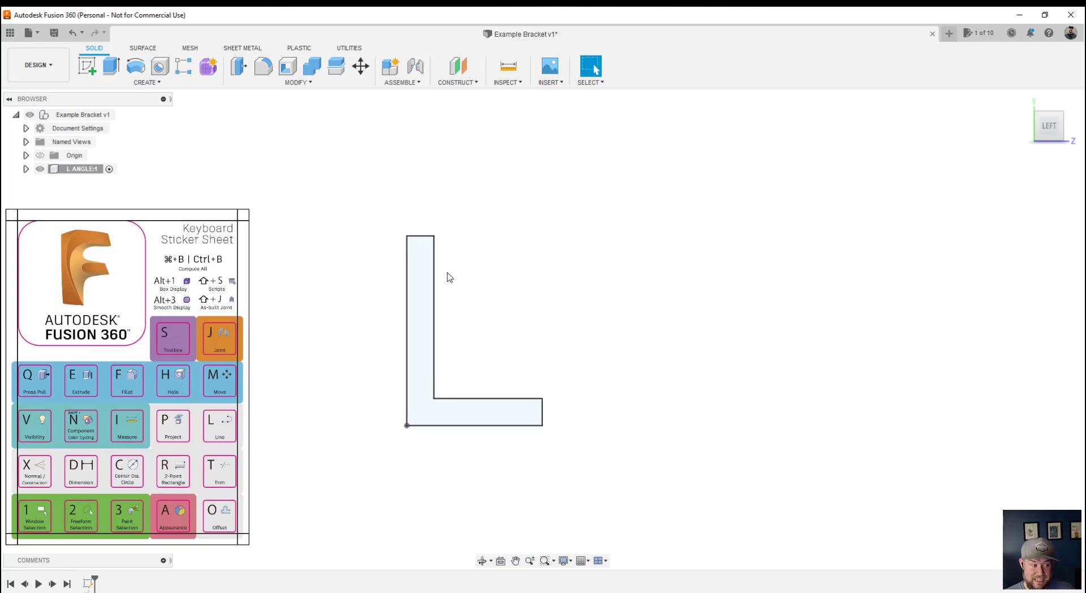
pyautogui.moveTo(1052, 127); pyautogui.dragTo(950, 144)
pyautogui.click(462, 289)
pyautogui.press('e')
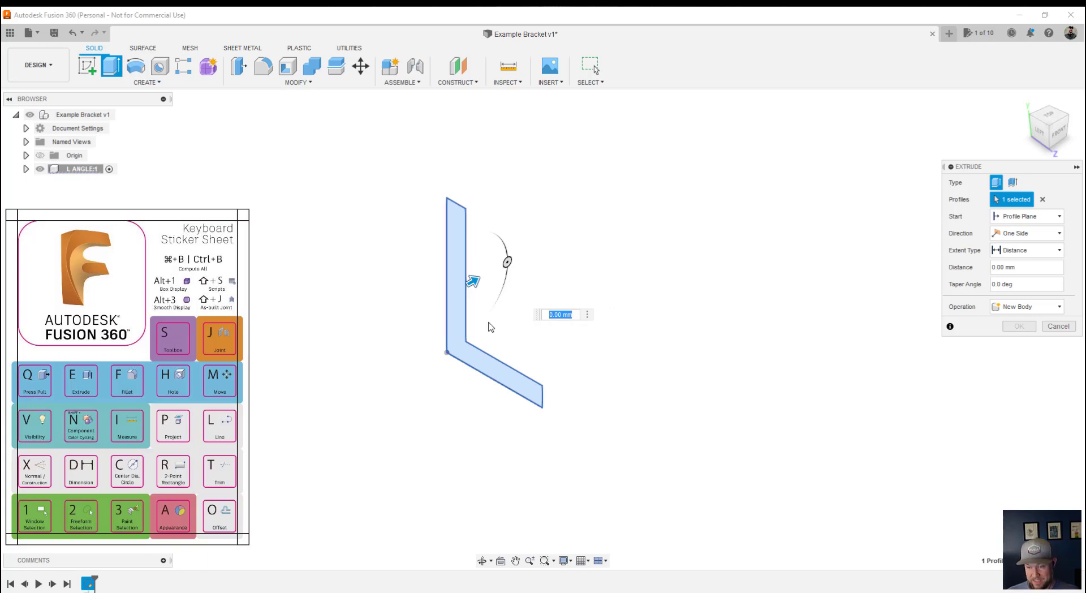
pyautogui.write('100')
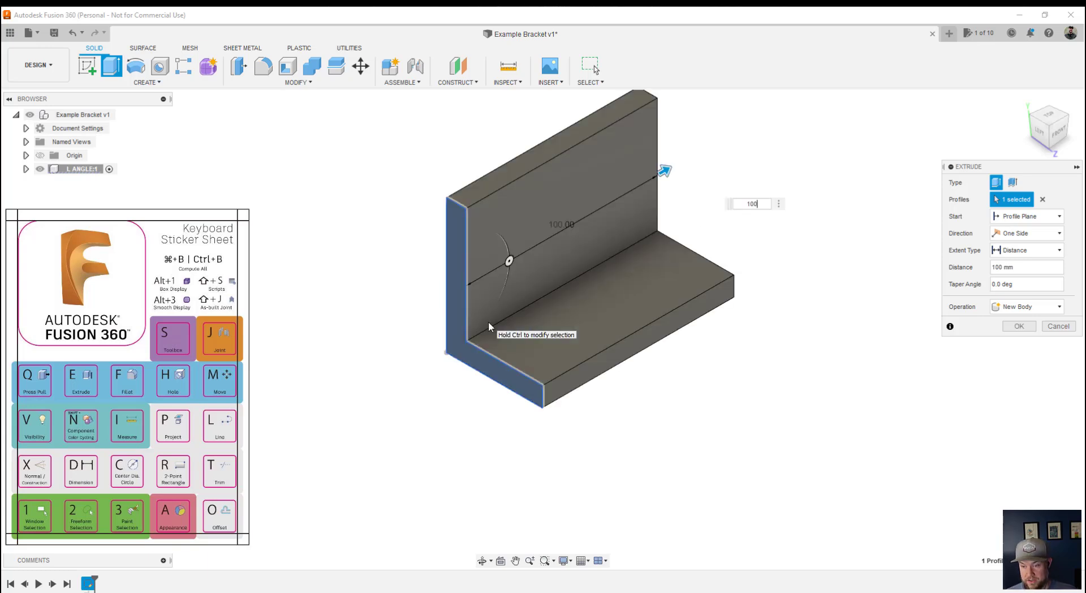
pyautogui.press('Return')
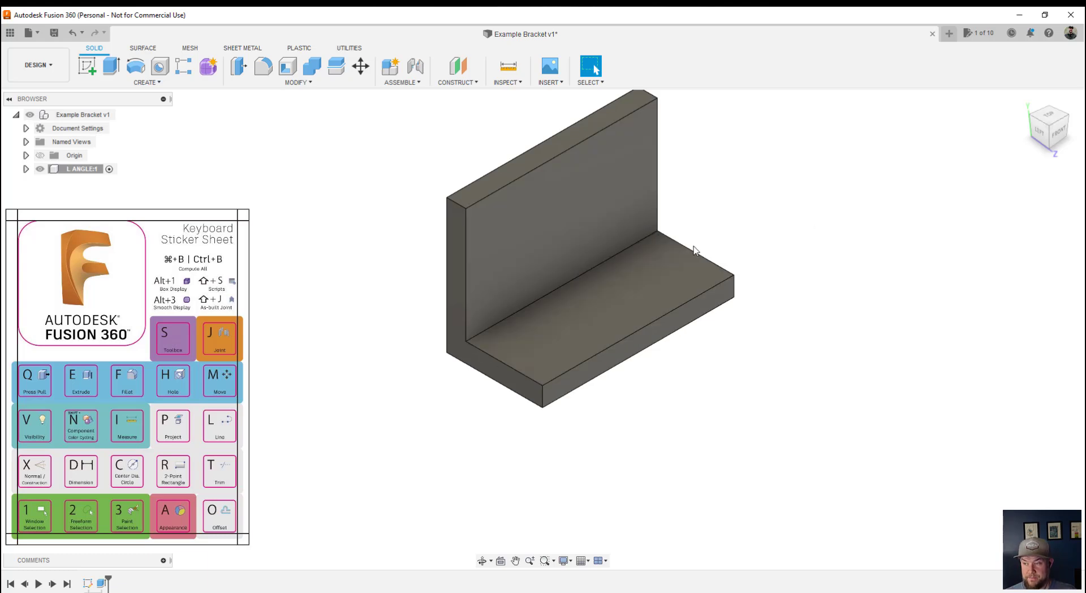
pyautogui.moveTo(667, 199); pyautogui.dragTo(583, 259, button='middle')
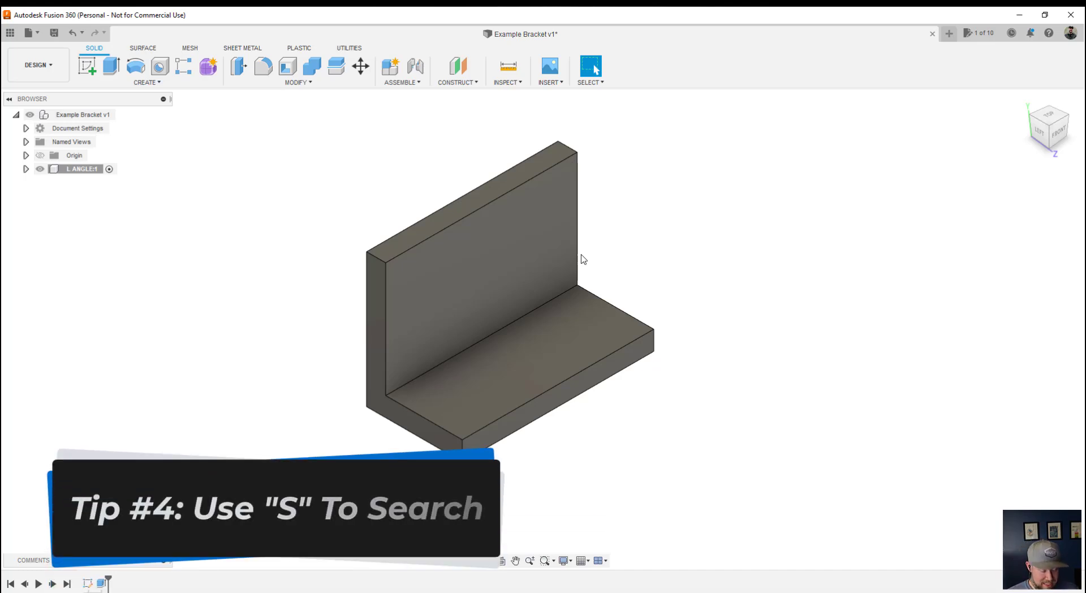
# Search Design Shortcuts for 'DEL' and 'FILL', ending on the Delete command
pyautogui.press('s')
pyautogui.moveTo(583, 260); pyautogui.dragTo(618, 202)
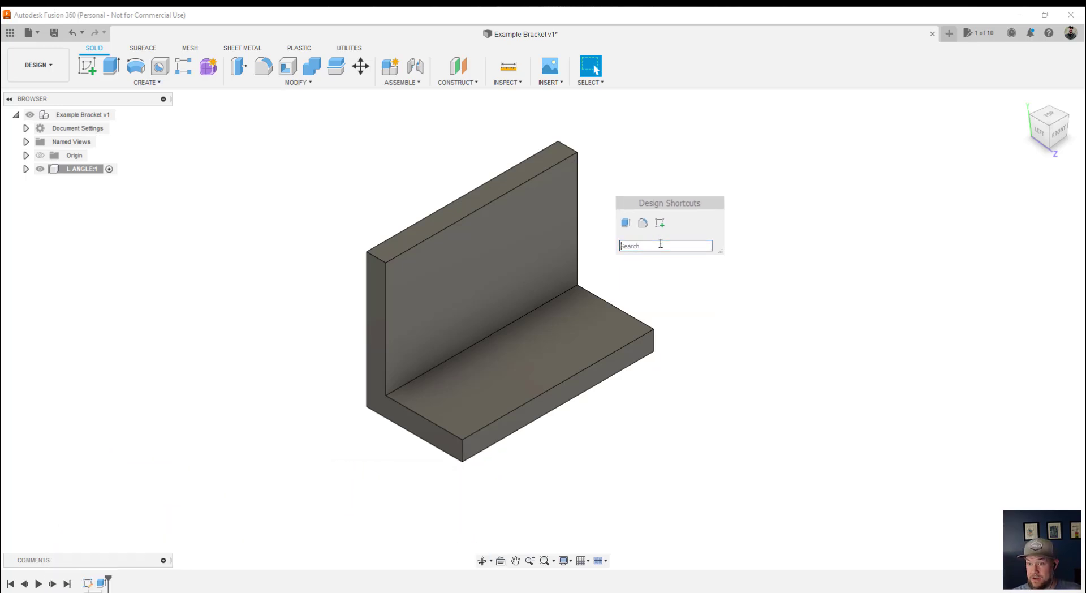
pyautogui.write('DEL')
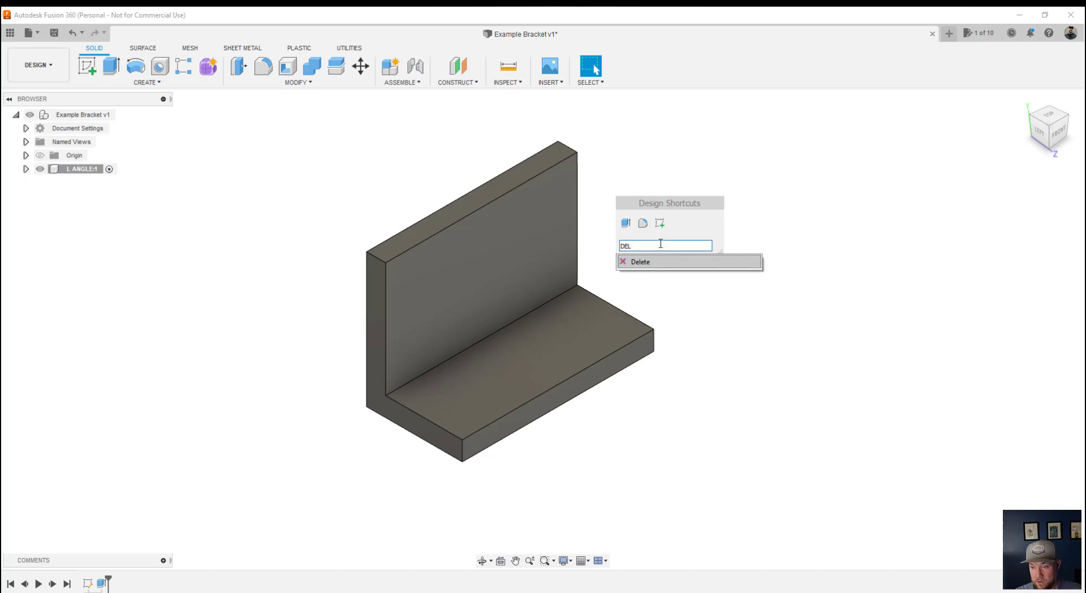
pyautogui.press('BackSpace')
pyautogui.press('BackSpace')
pyautogui.press('BackSpace')
pyautogui.write('FILL')
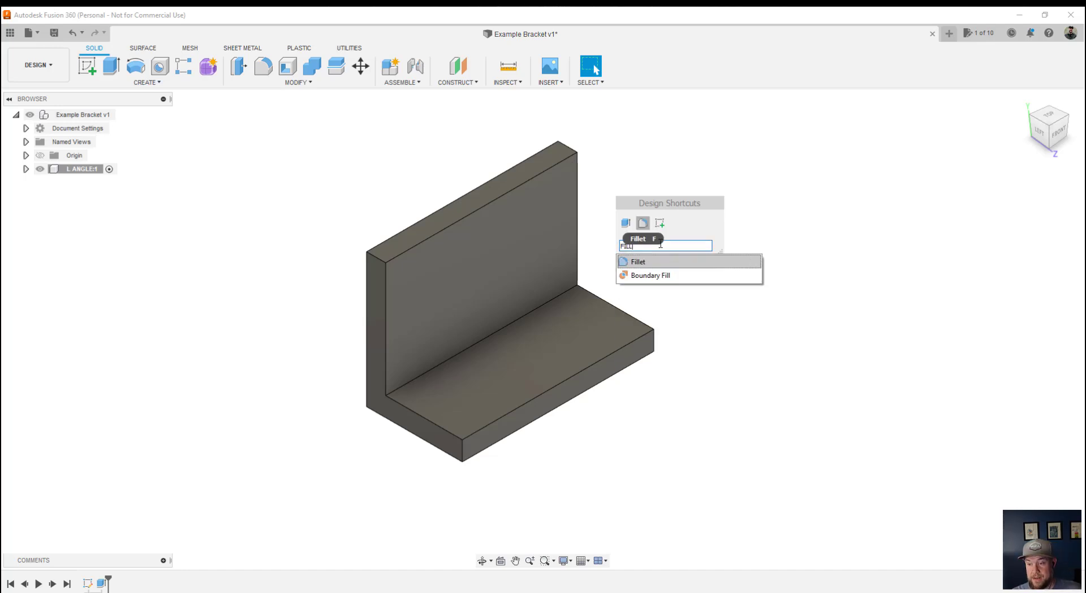
pyautogui.press('BackSpace')
pyautogui.press('BackSpace')
pyautogui.press('BackSpace')
pyautogui.press('BackSpace')
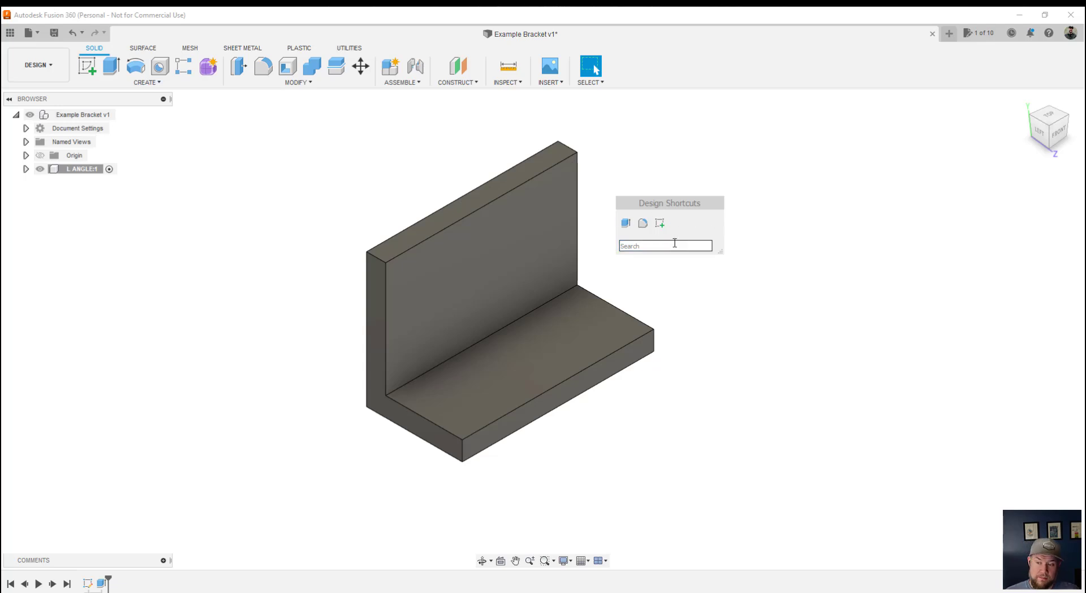
pyautogui.write('DEL')
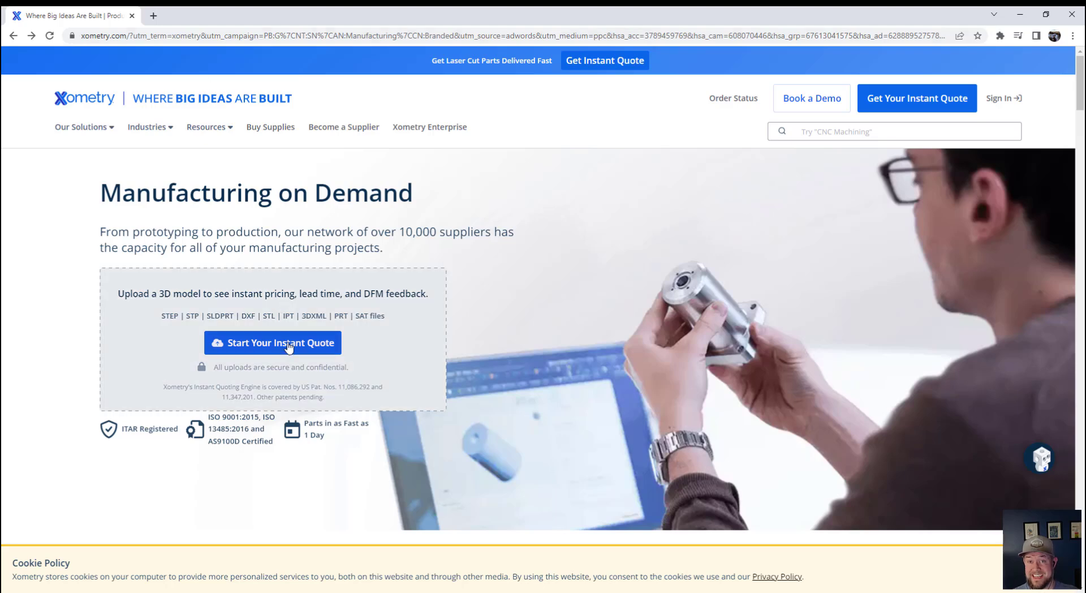
# Upload Example Bracket v1.step from the _CAD folder to Xometry for an instant quote
pyautogui.click(286, 342)
pyautogui.write('C:\\Users\\Admin\\Documents\\_CAD')
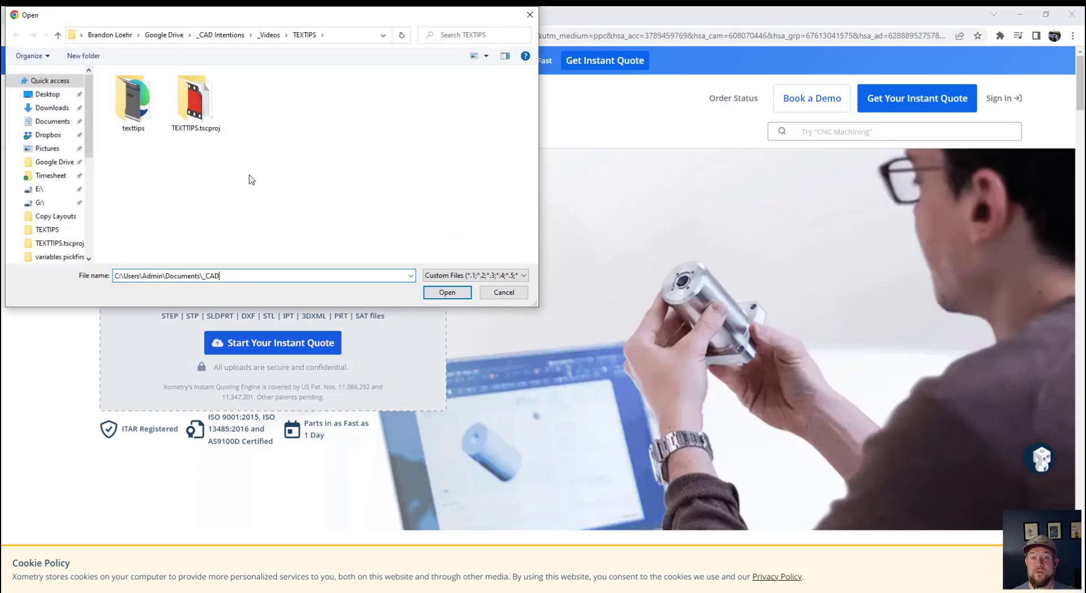
pyautogui.click(447, 292)
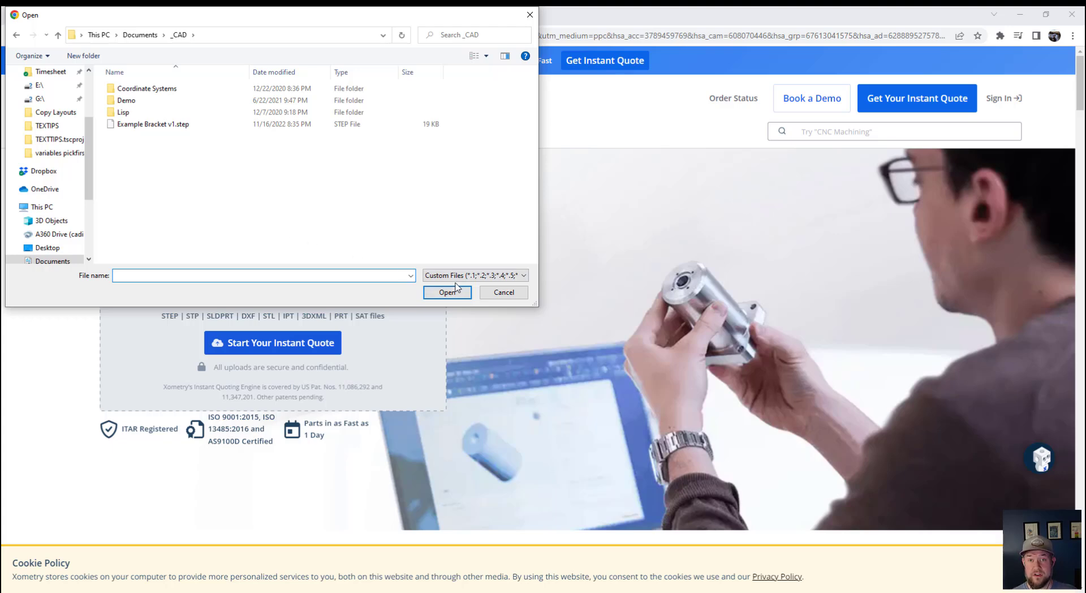
pyautogui.click(503, 292)
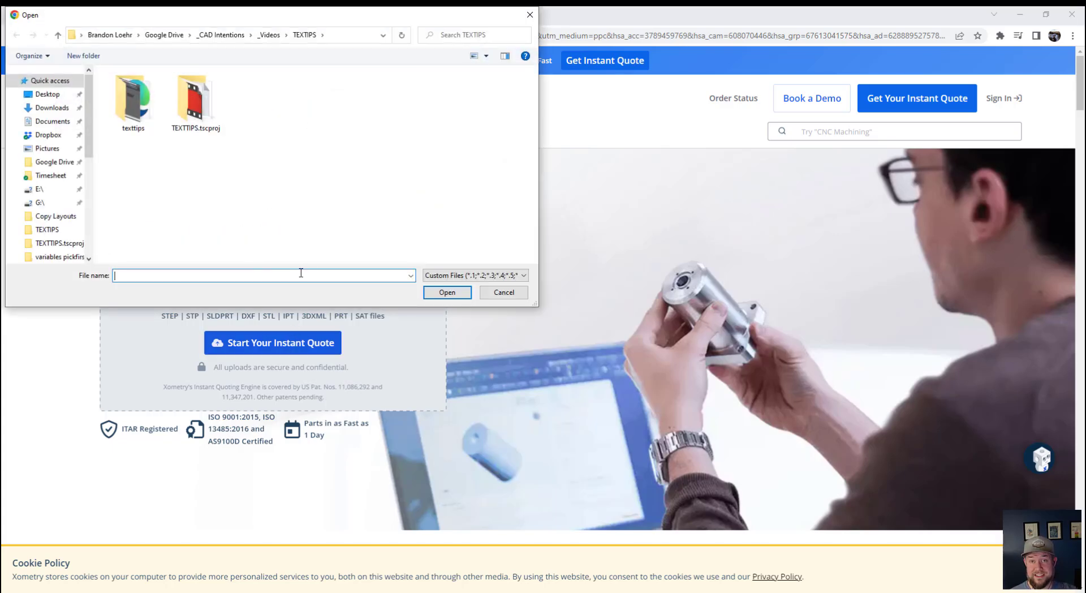
pyautogui.write('C:\\Users\\bloehr\\Documents\\_CAD')
pyautogui.click(447, 292)
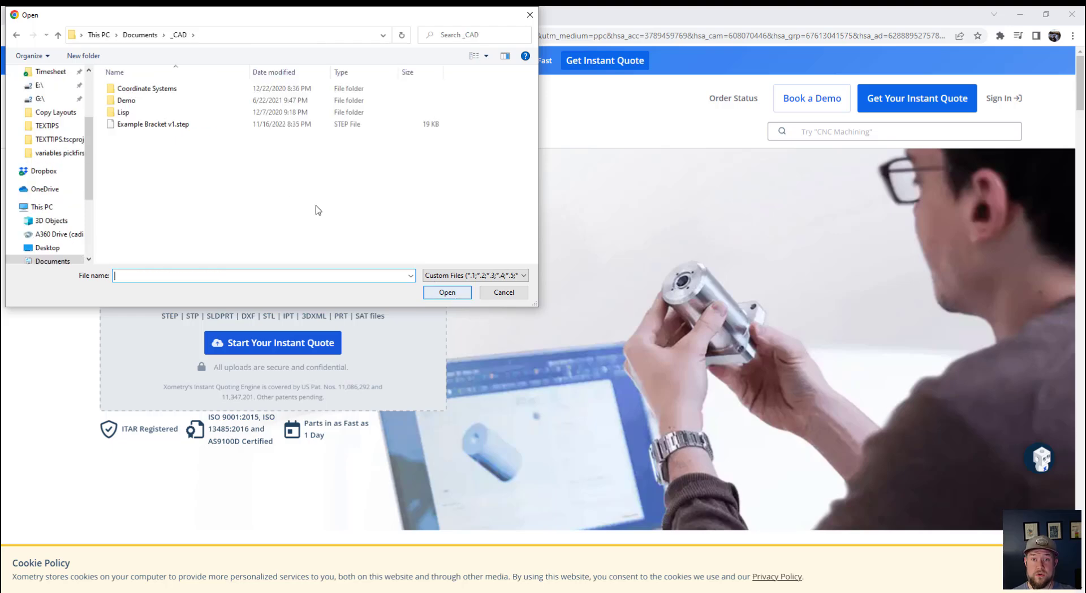
pyautogui.doubleClick(153, 124)
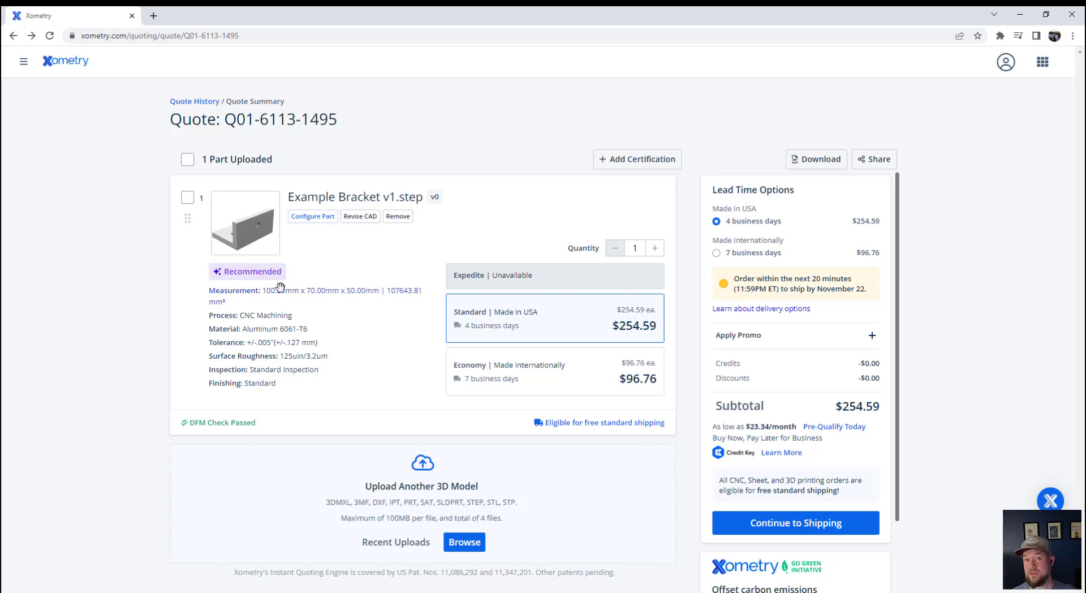
pyautogui.click(265, 328)
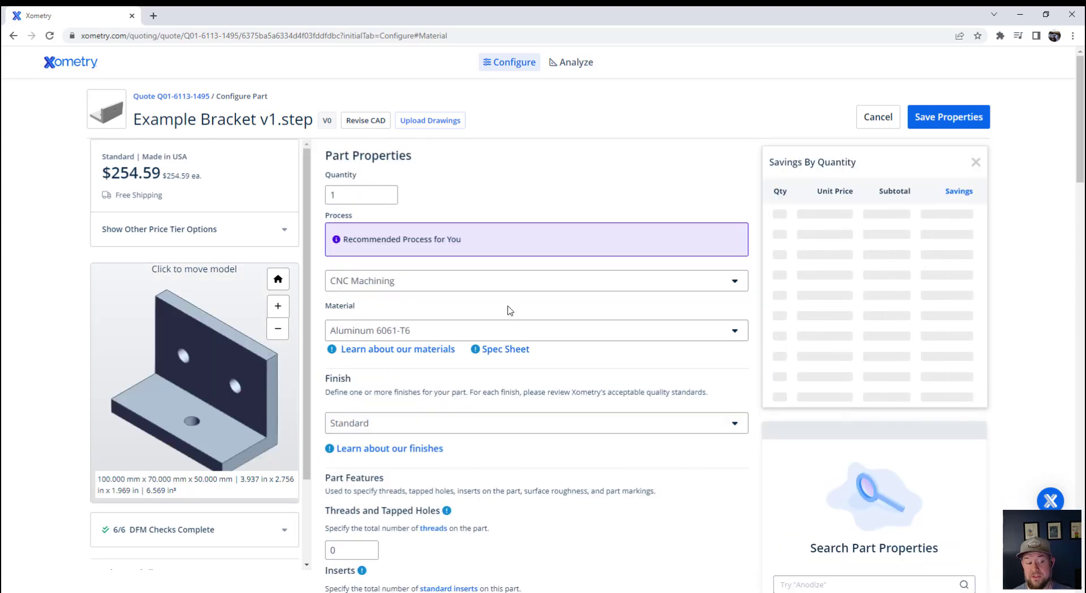
pyautogui.click(473, 330)
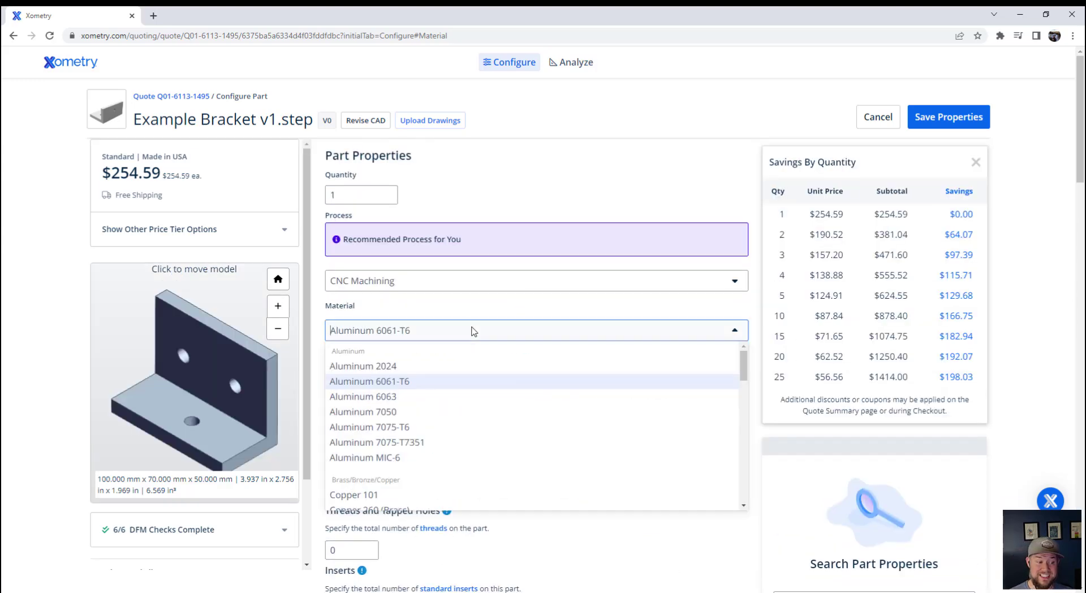
pyautogui.scroll(-2, 421, 428)
pyautogui.scroll(-3, 421, 429)
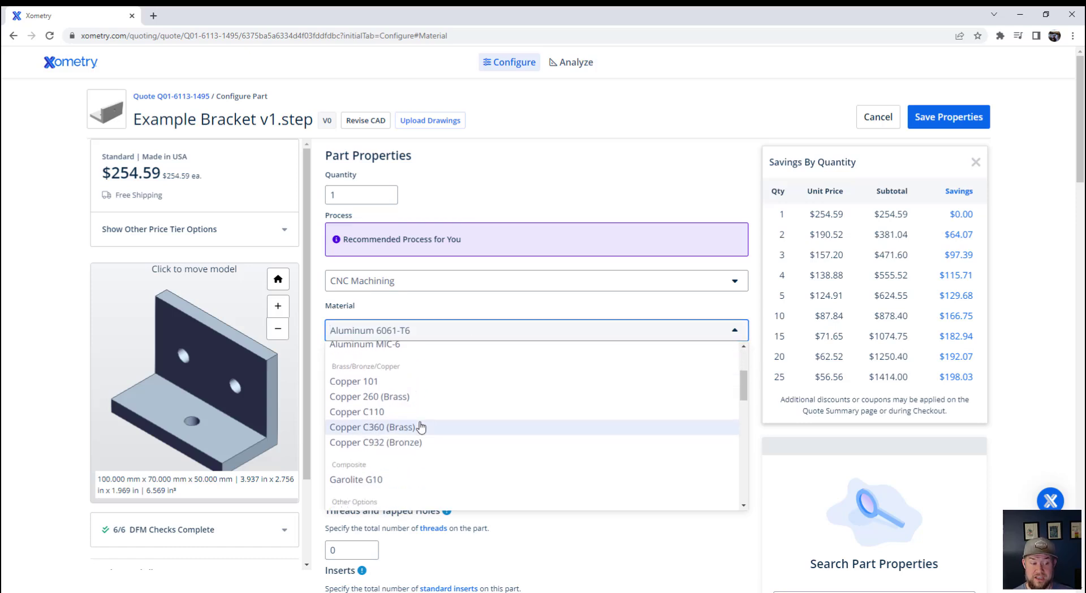
pyautogui.click(489, 265)
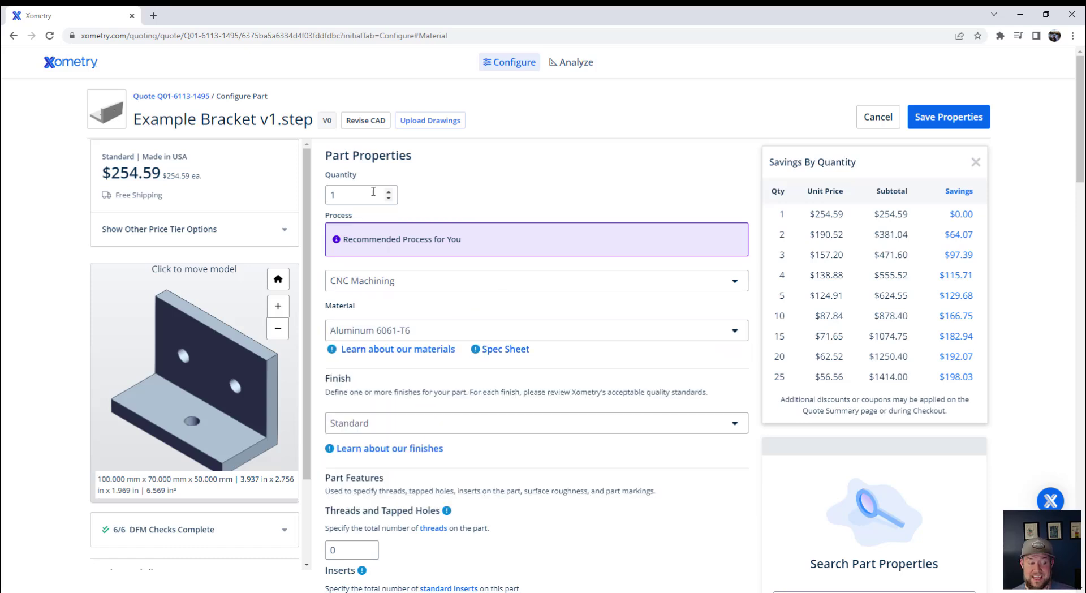
pyautogui.scroll(-1, 830, 219)
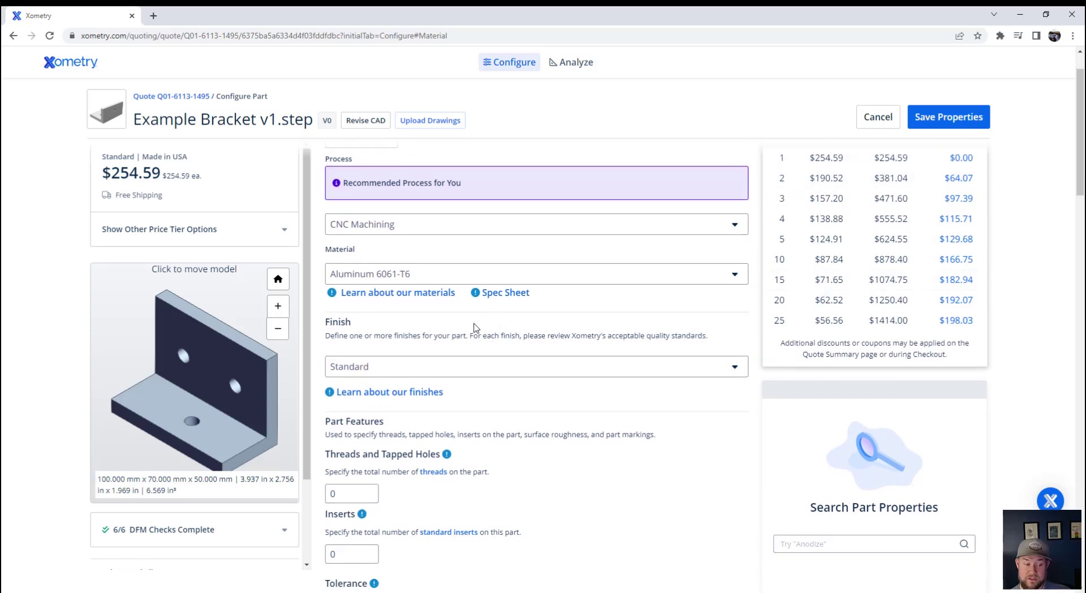
pyautogui.scroll(1, 471, 315)
pyautogui.scroll(-3, 449, 320)
pyautogui.scroll(-2, 477, 294)
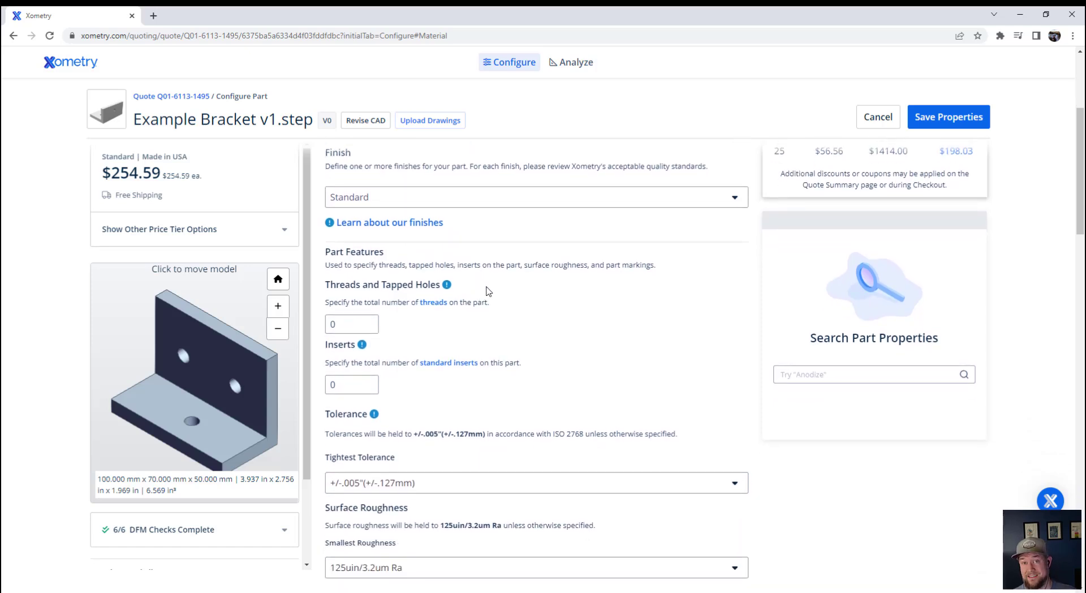
pyautogui.scroll(-1, 473, 321)
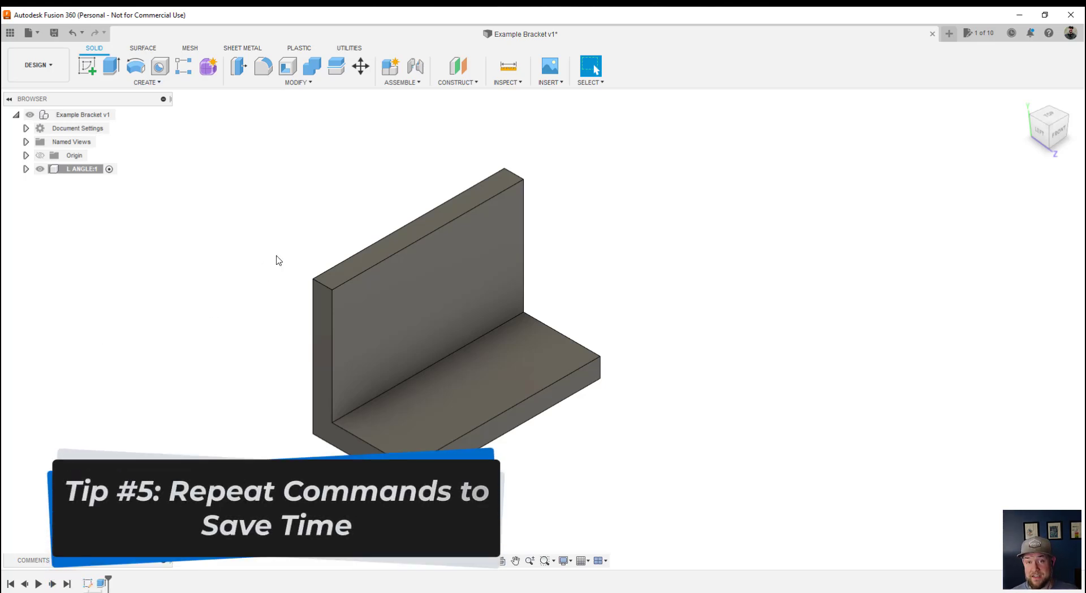
# Cut a 20 mm through-all hole into the upright plate's face
pyautogui.moveTo(388, 186); pyautogui.dragTo(347, 205, button='middle')
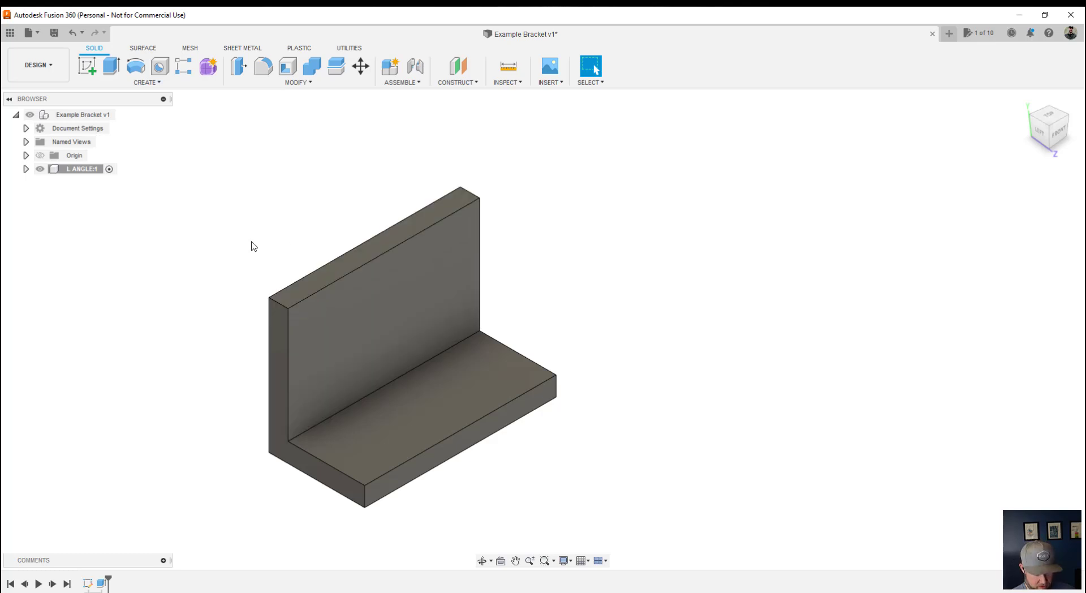
pyautogui.press('h')
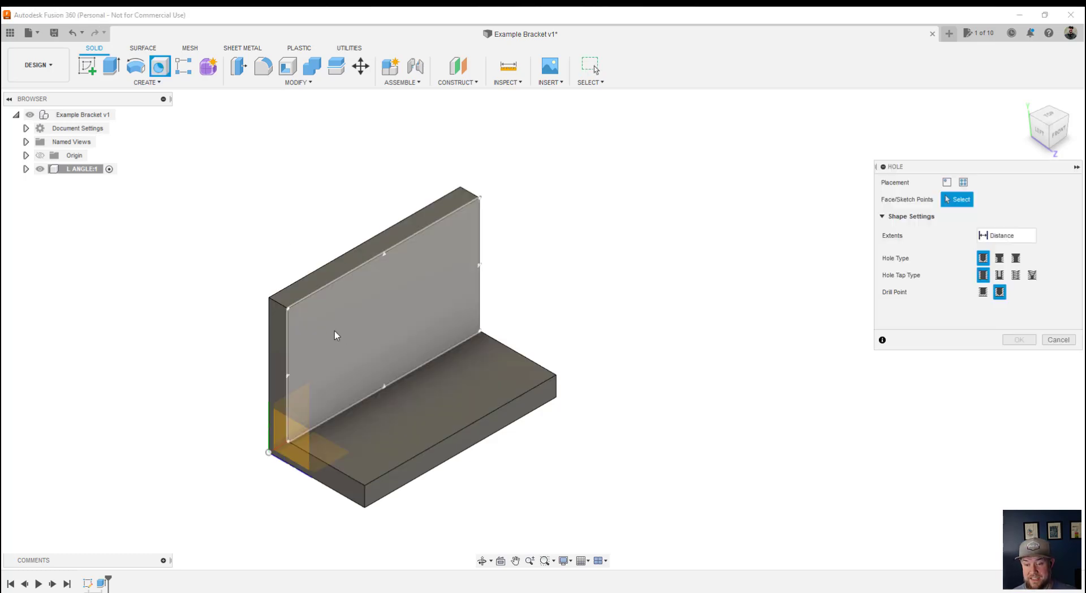
pyautogui.click(337, 357)
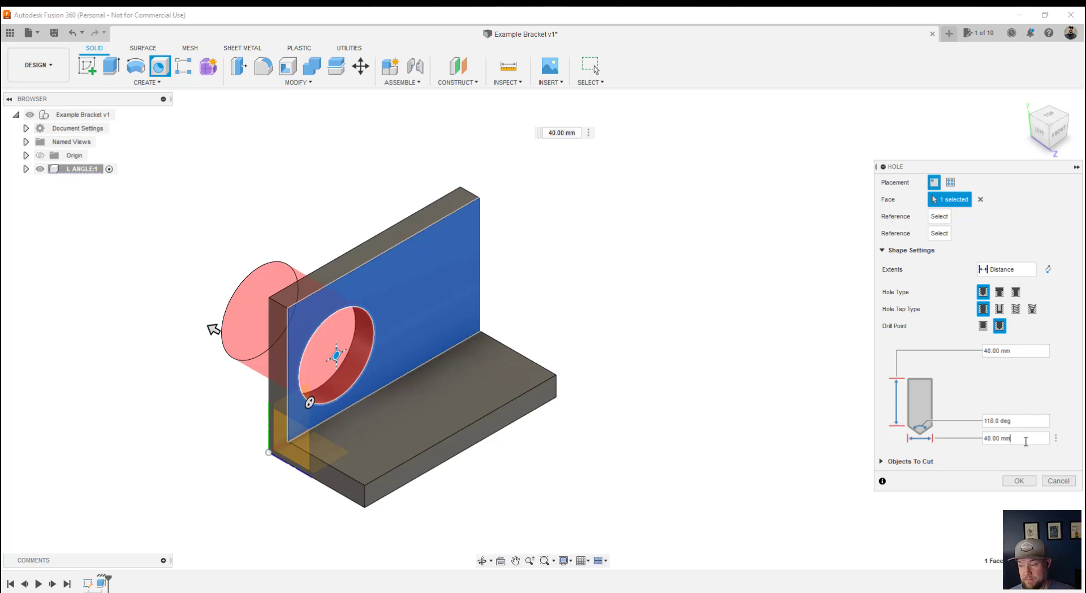
pyautogui.moveTo(1025, 439); pyautogui.dragTo(977, 438)
pyautogui.write('20')
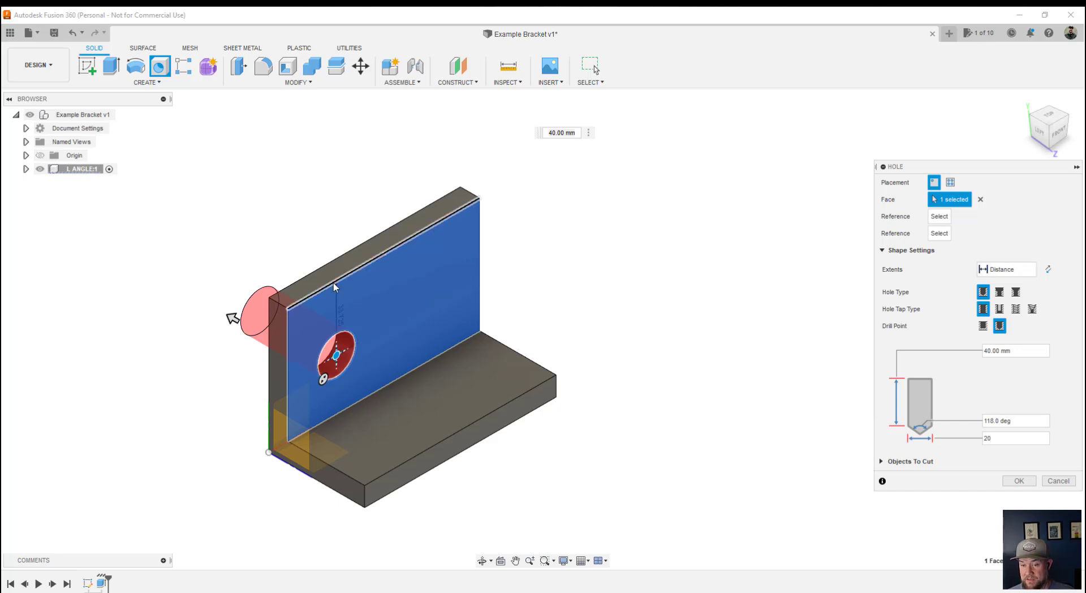
pyautogui.click(1035, 270)
pyautogui.click(994, 309)
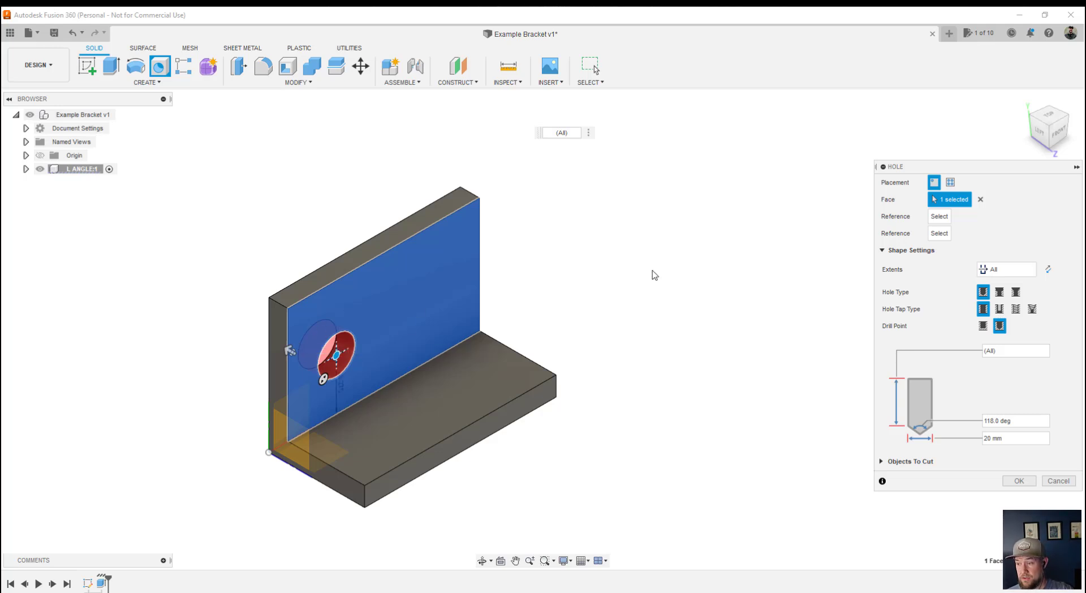
pyautogui.click(1019, 480)
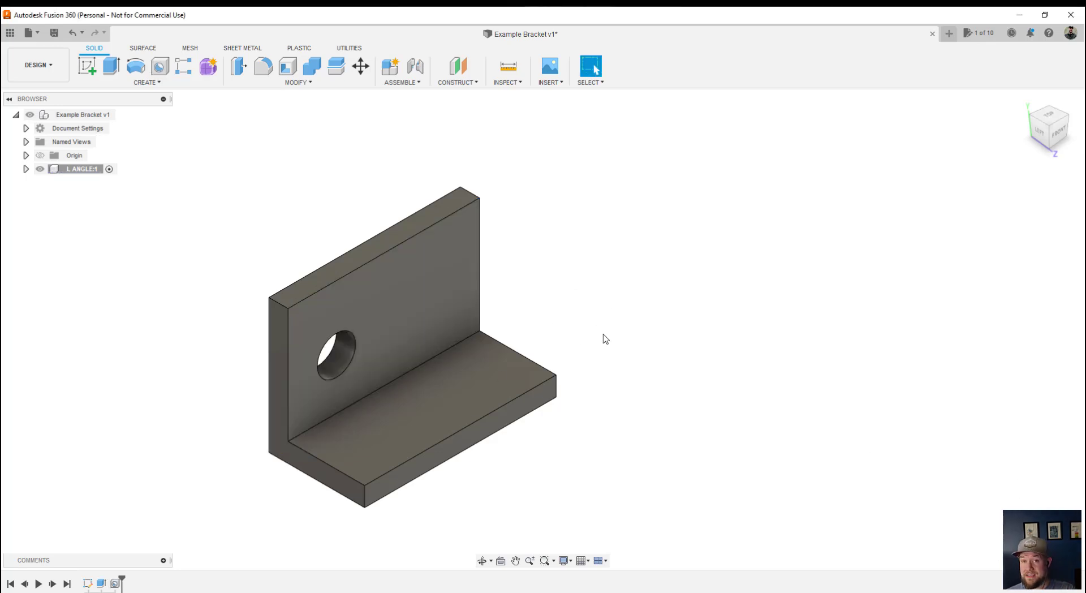
# Repeat the hole on the base plate, extending it through all
pyautogui.moveTo(609, 333); pyautogui.dragTo(610, 310, button='middle')
pyautogui.rightClick(616, 295)
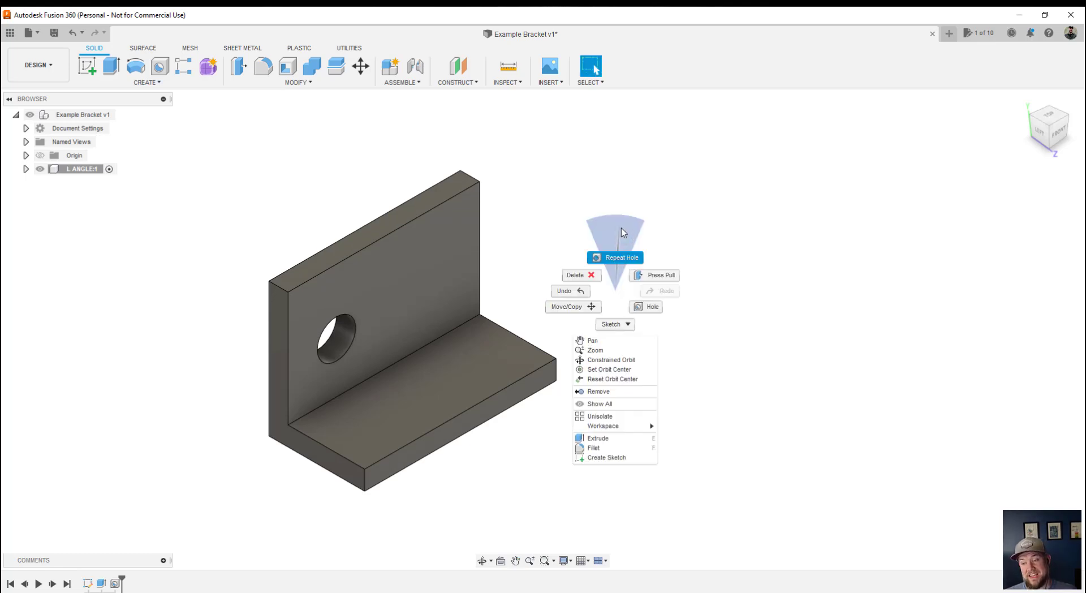
pyautogui.click(621, 260)
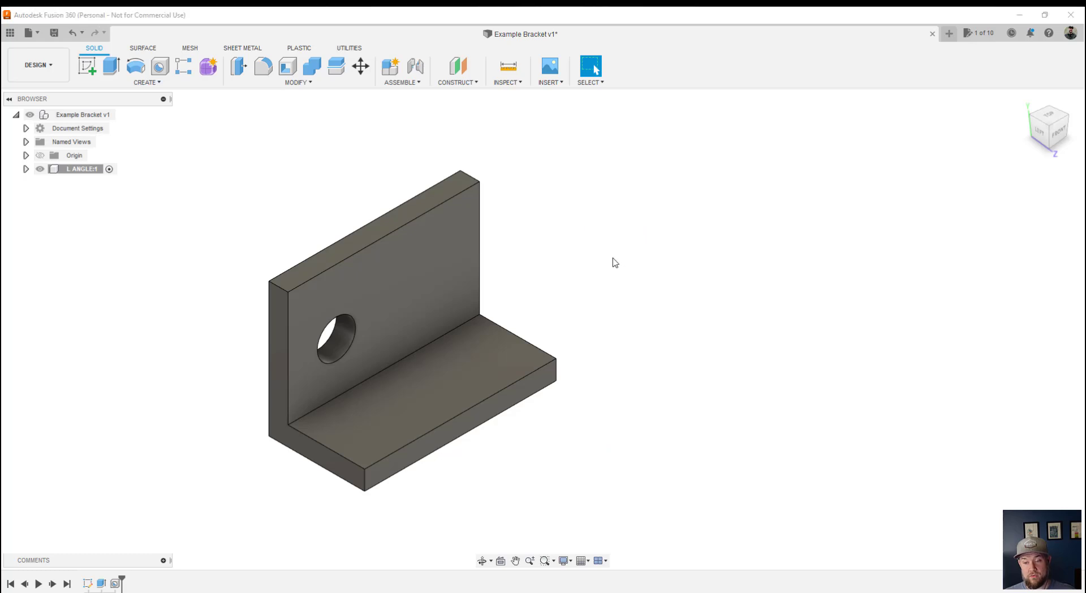
pyautogui.click(430, 388)
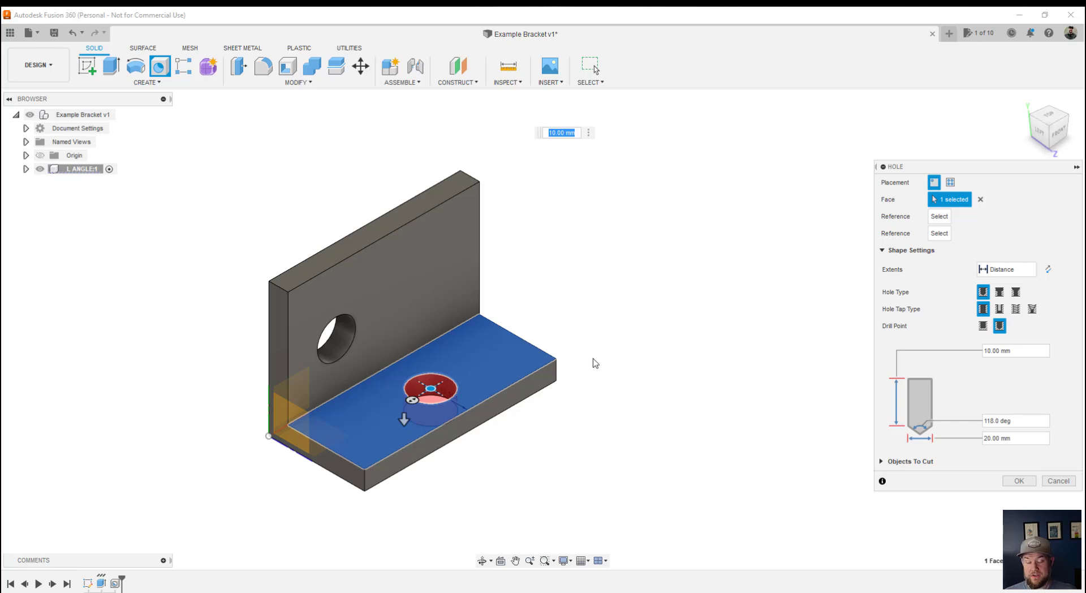
pyautogui.click(1031, 272)
pyautogui.click(997, 309)
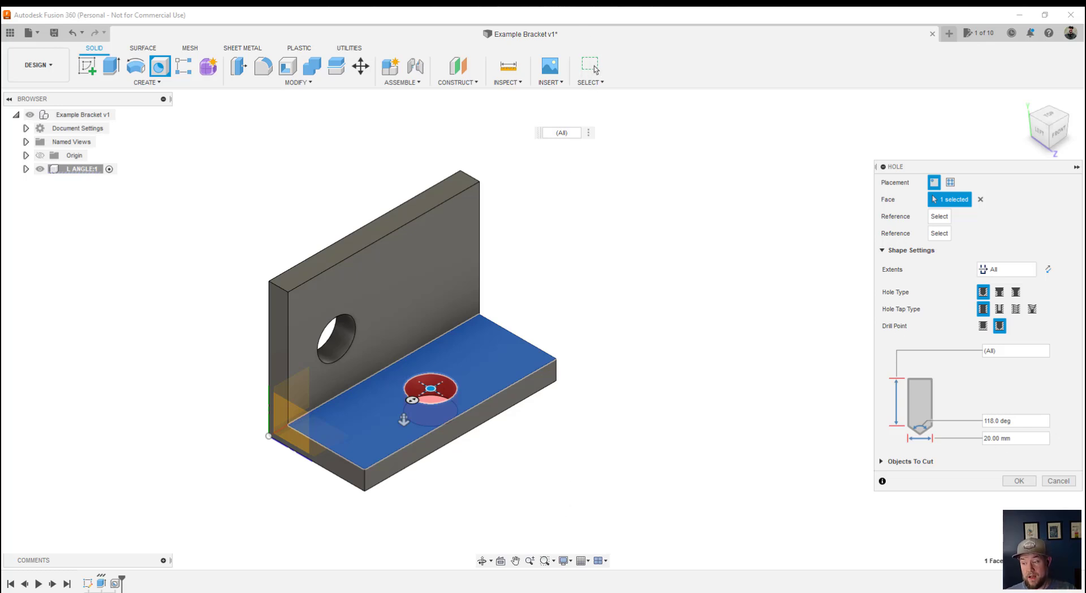
pyautogui.click(1019, 481)
pyautogui.rightClick(722, 338)
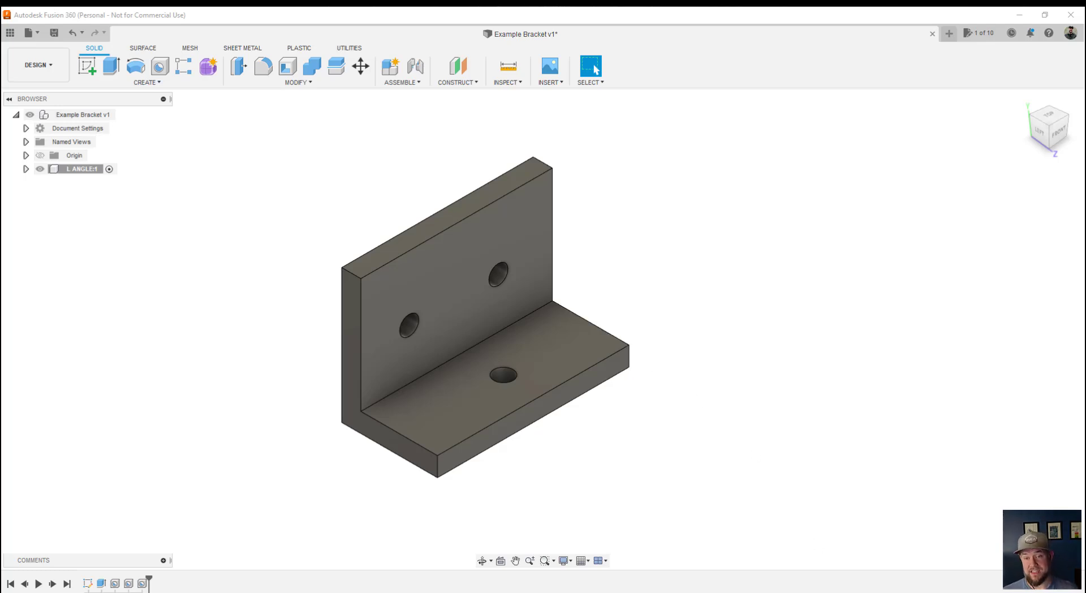
pyautogui.click(482, 561)
pyautogui.moveTo(468, 478)
pyautogui.mouseDown()
pyautogui.moveTo(567, 434)
pyautogui.moveTo(461, 456)
pyautogui.moveTo(459, 469)
pyautogui.mouseUp()
pyautogui.press('Escape')
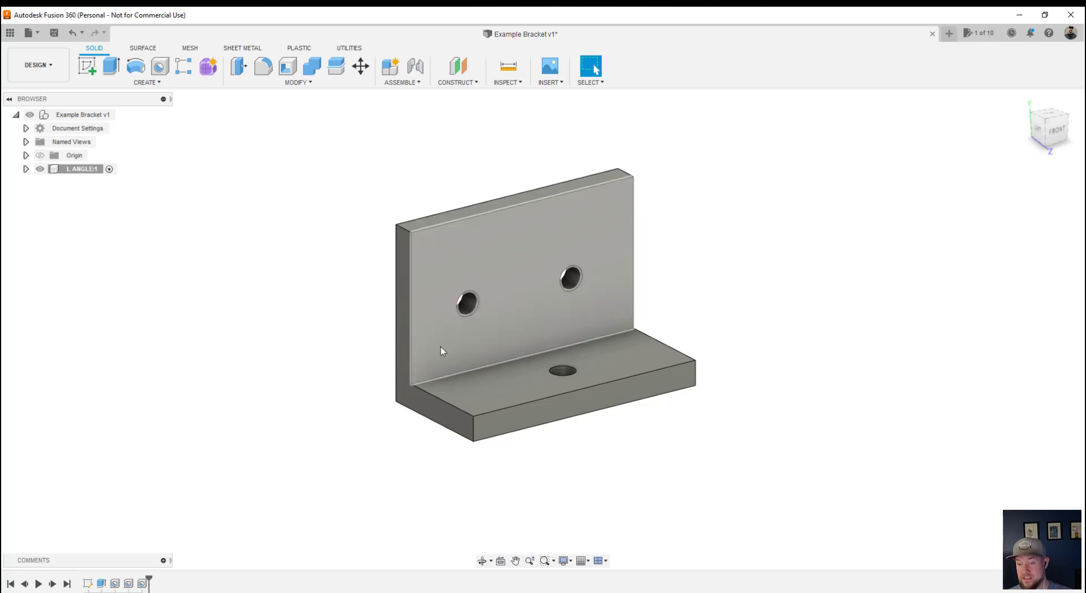
pyautogui.click(445, 378)
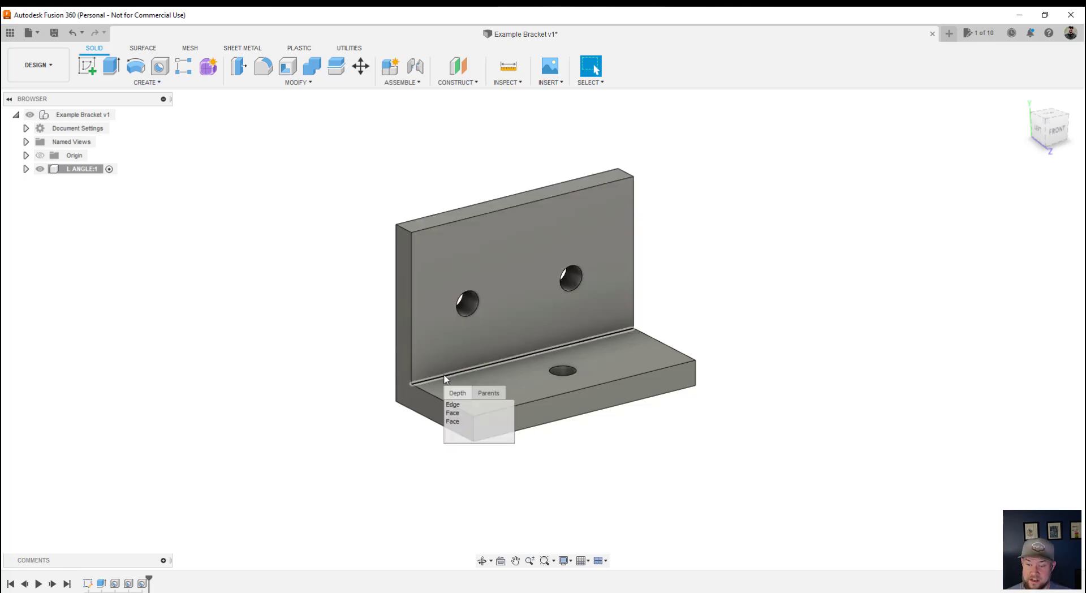
pyautogui.click(453, 422)
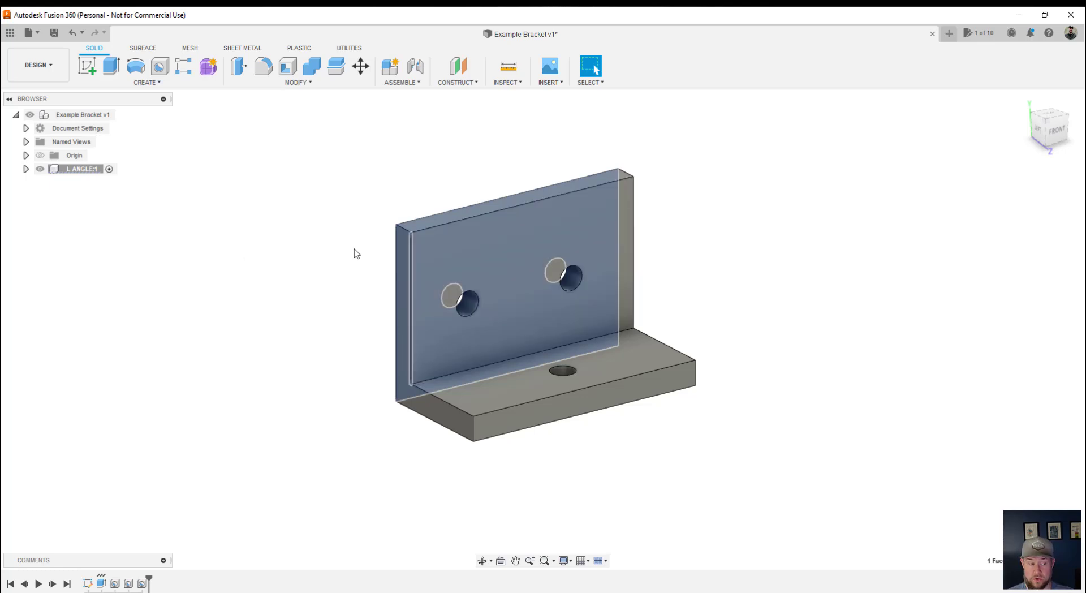
pyautogui.click(369, 278)
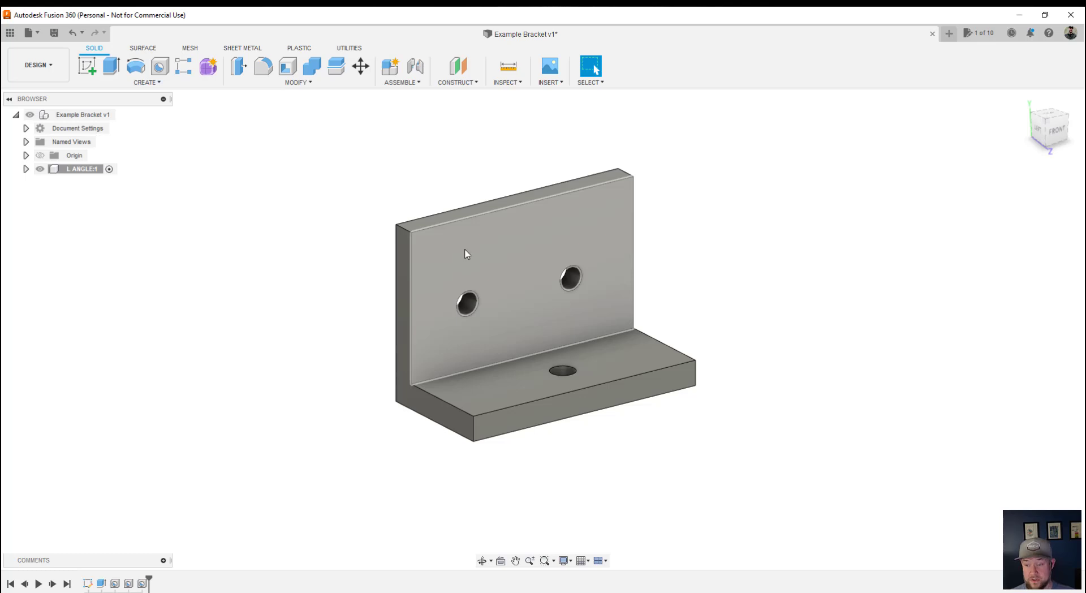
pyautogui.moveTo(463, 257); pyautogui.dragTo(426, 277, button='middle')
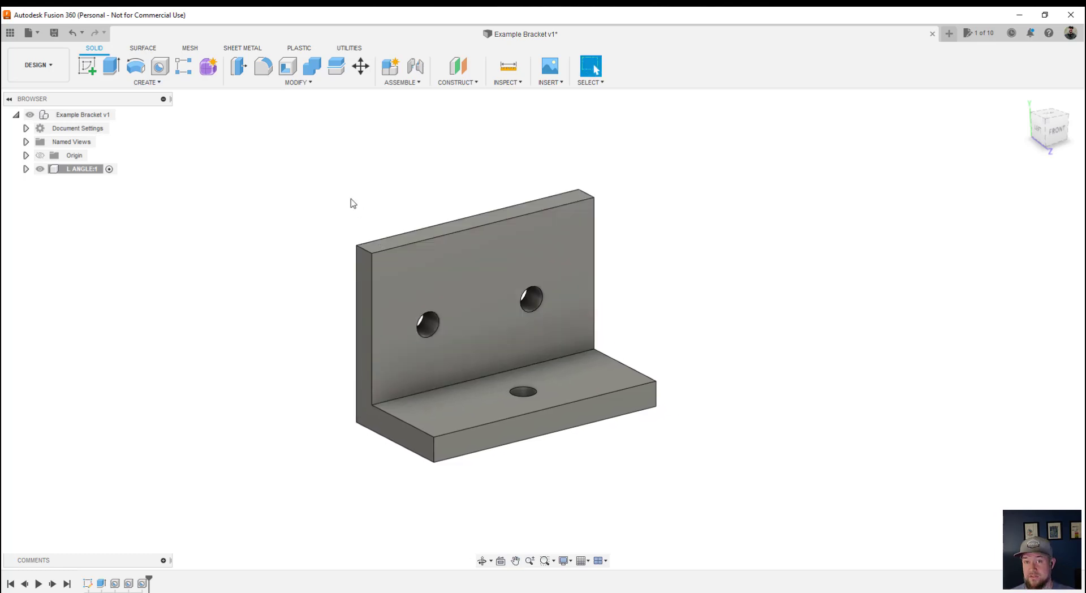
pyautogui.moveTo(352, 201); pyautogui.dragTo(439, 195, button='middle')
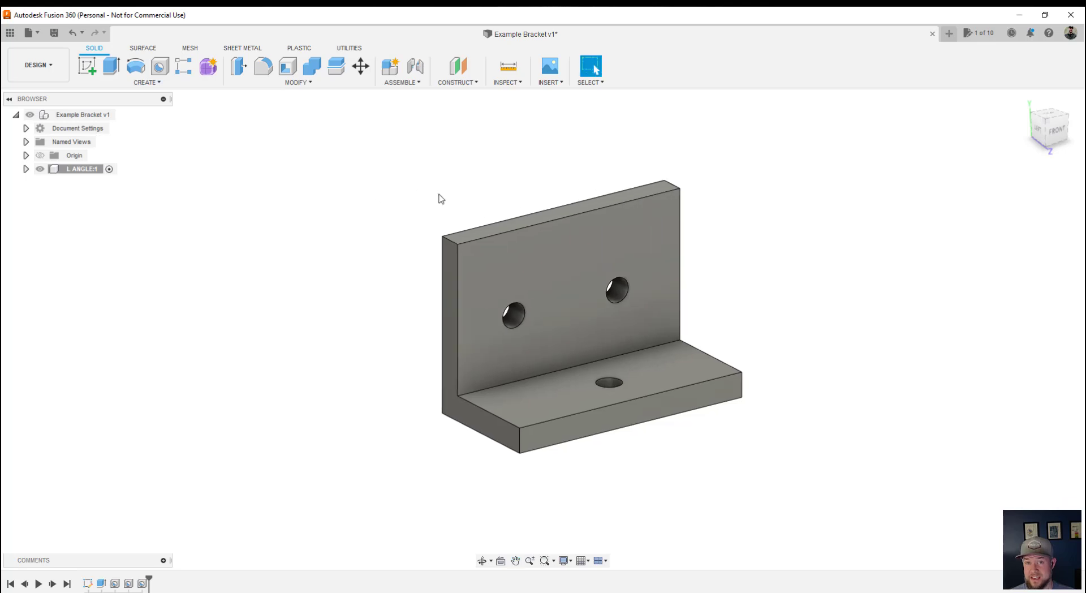
pyautogui.click(451, 248)
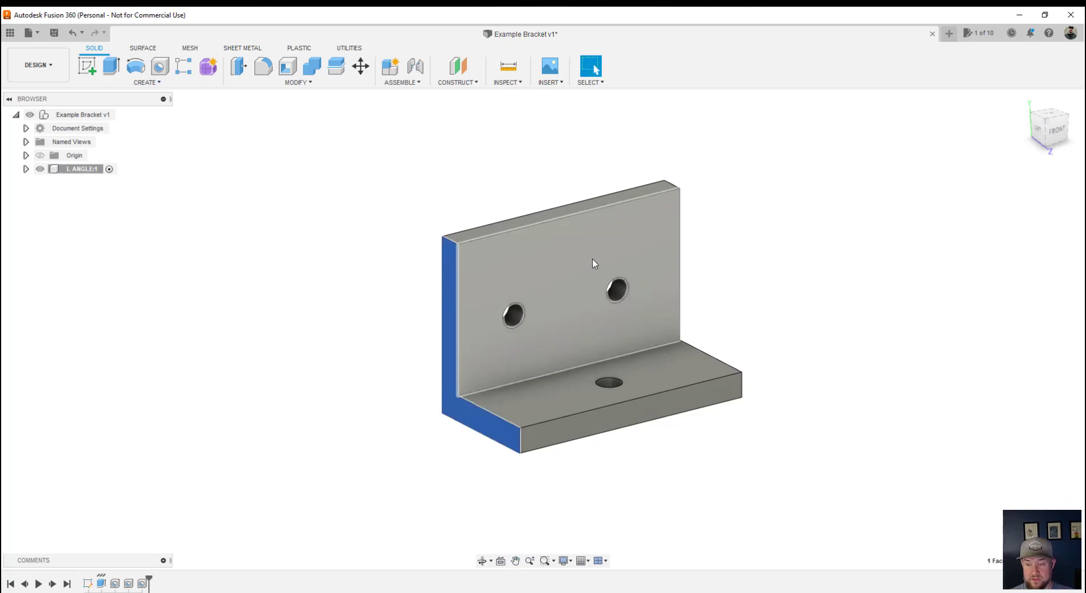
pyautogui.moveTo(587, 269); pyautogui.dragTo(456, 306, button='middle')
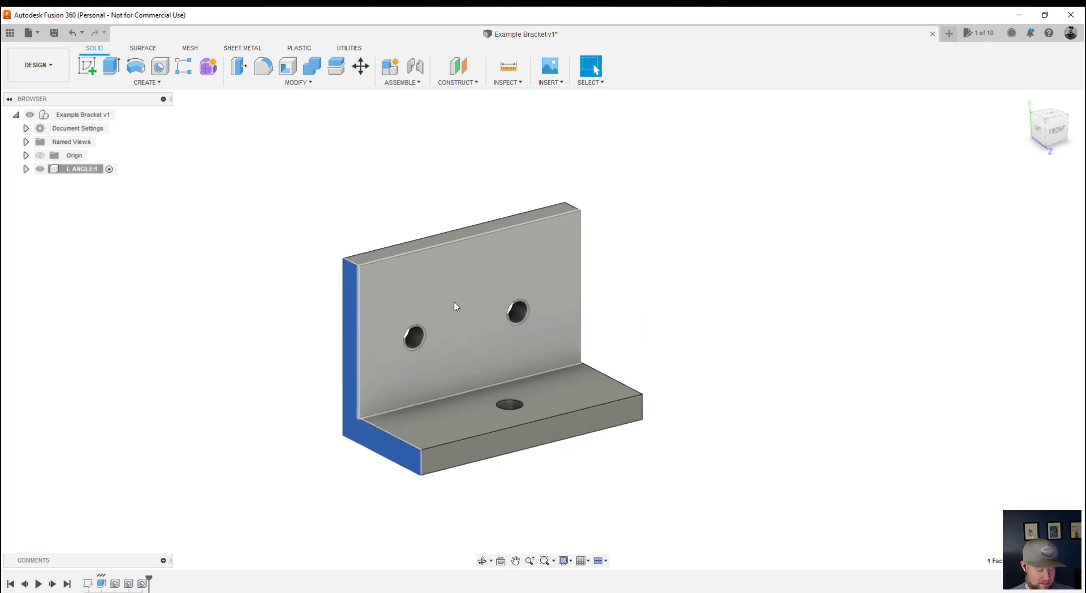
pyautogui.rightClick(615, 268)
pyautogui.click(386, 219)
pyautogui.click(326, 201)
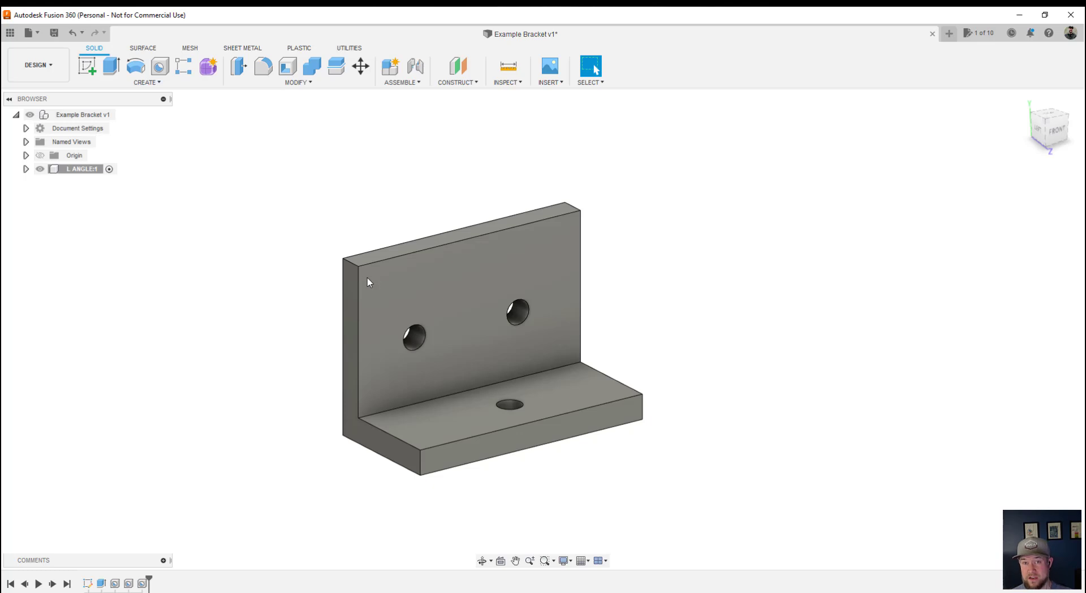
pyautogui.moveTo(615, 286); pyautogui.dragTo(612, 314, button='middle')
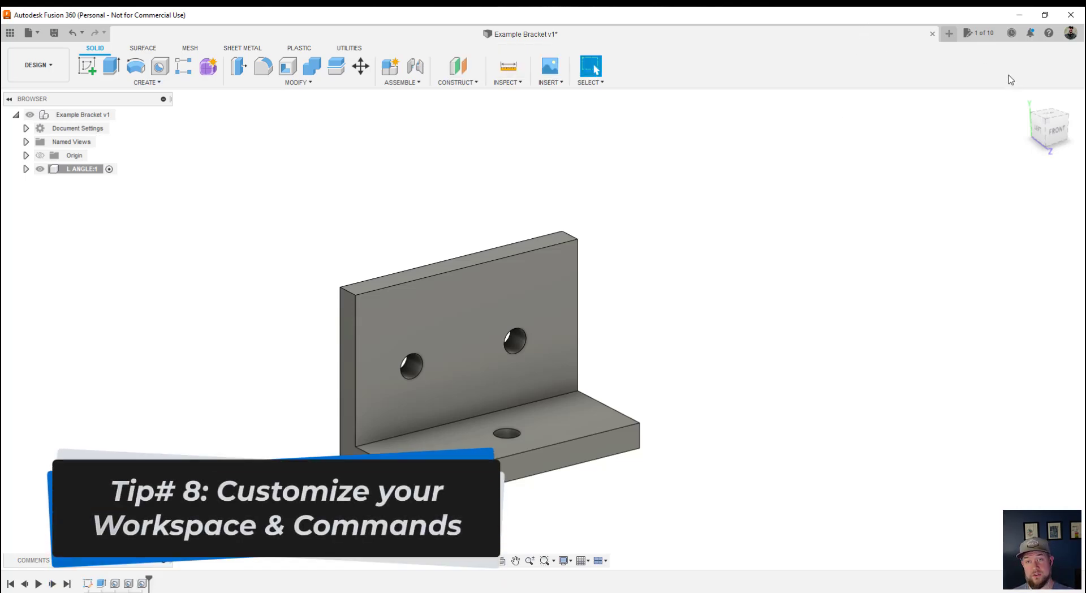
# Open Preferences from the profile menu and keep the Fusion 360 pan, zoom, orbit shortcuts
pyautogui.click(1071, 35)
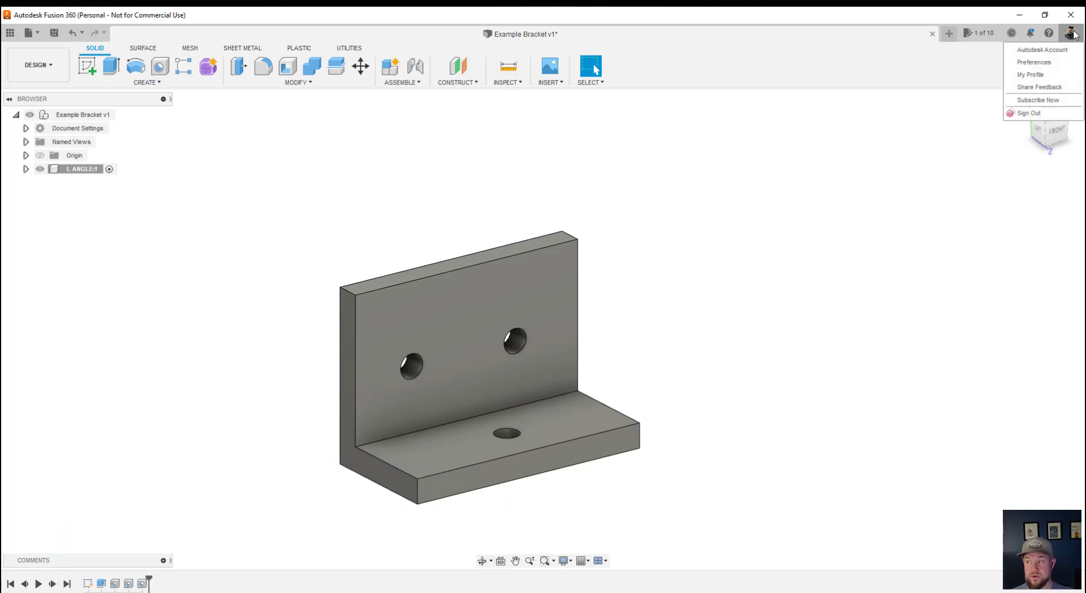
pyautogui.click(1039, 65)
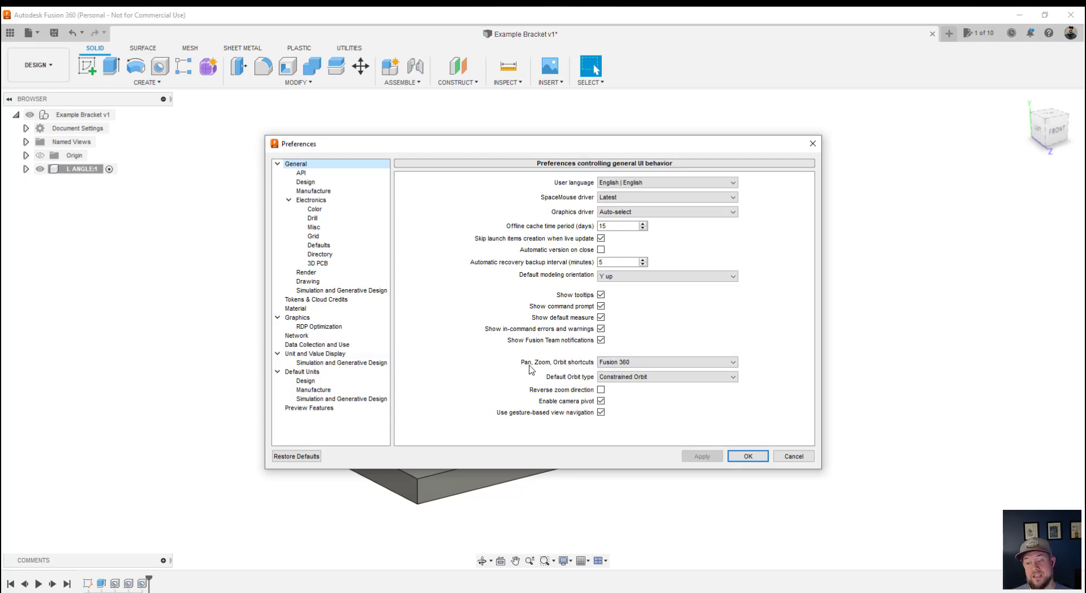
pyautogui.click(626, 363)
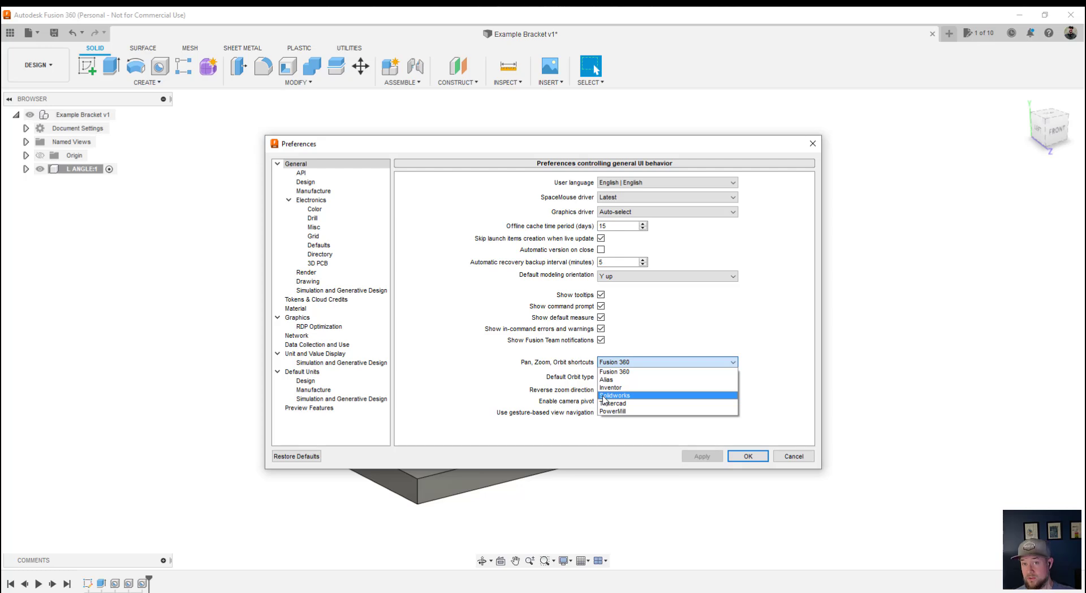
pyautogui.click(699, 316)
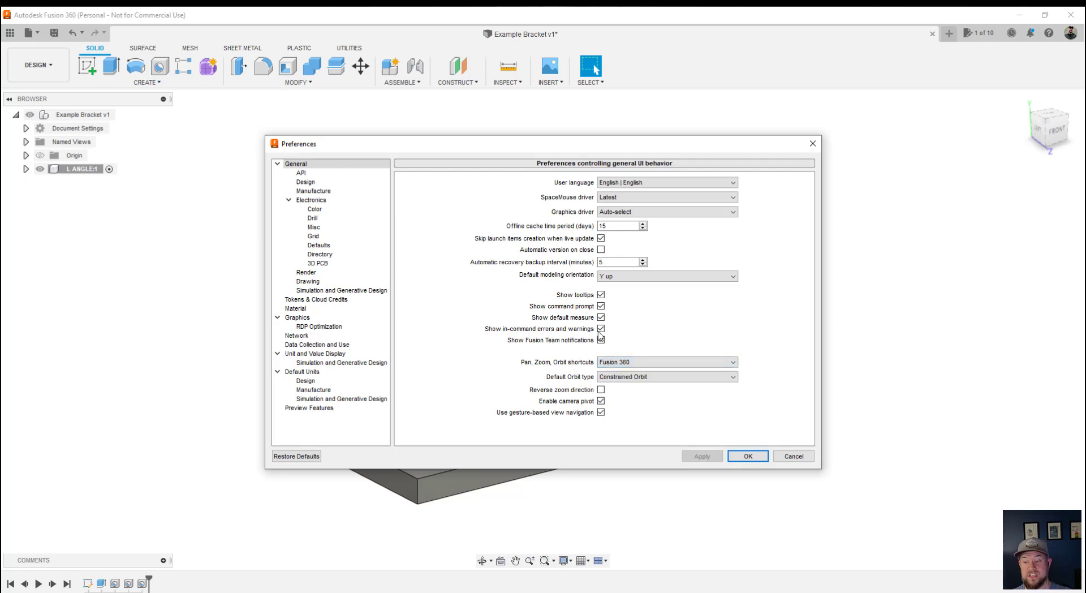